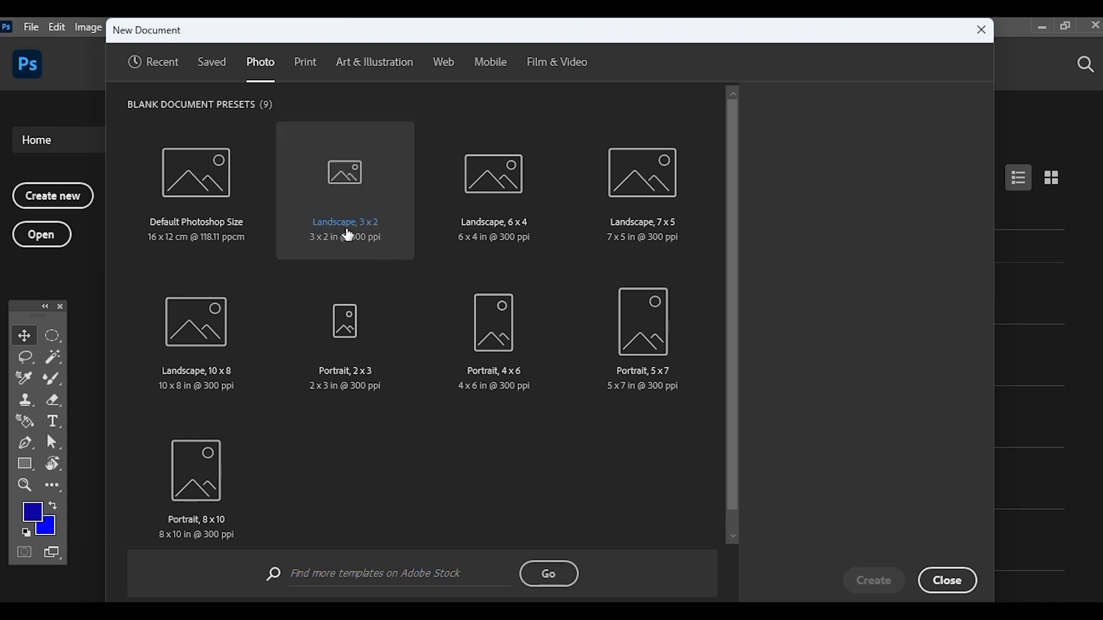
# - Create a new document from the Landscape, 6 x 4 photo preset at 300 pixels/inch
pyautogui.click(332, 224)
pyautogui.click(499, 225)
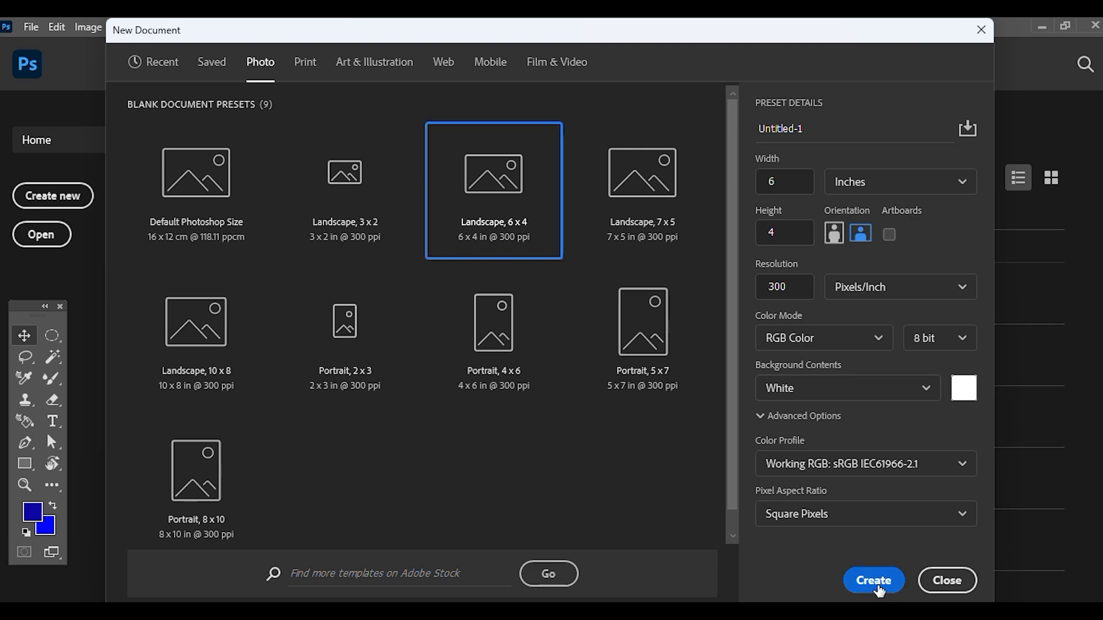
pyautogui.click(872, 580)
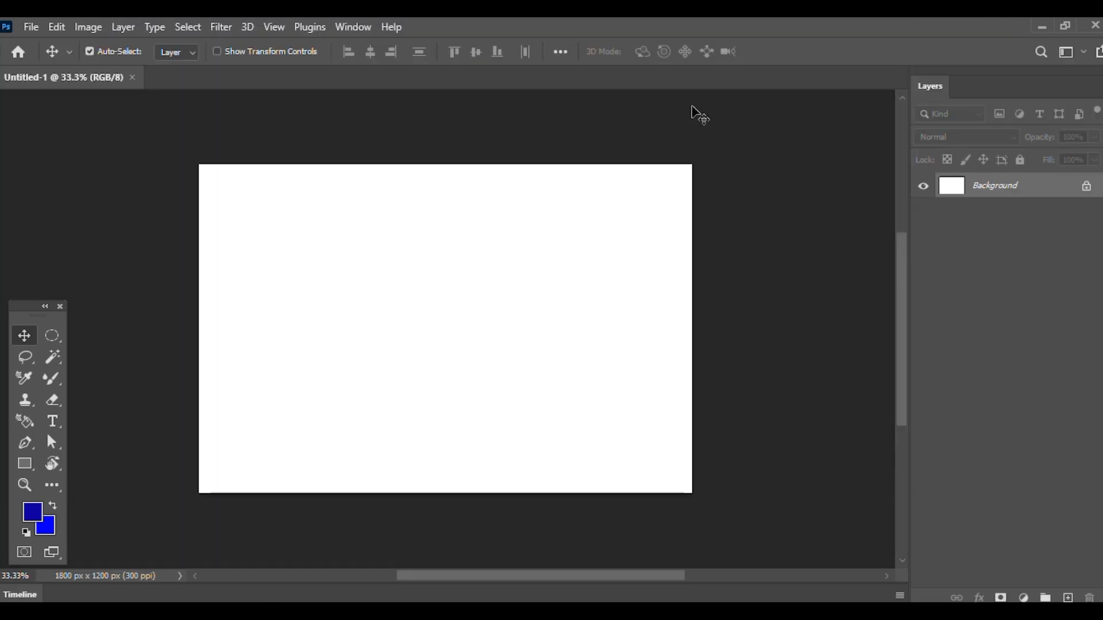
# - Reposition the floating toolbox beside the upper part of the canvas, trying the single-column layout before restoring two columns
pyautogui.moveTo(38, 317); pyautogui.dragTo(47, 275)
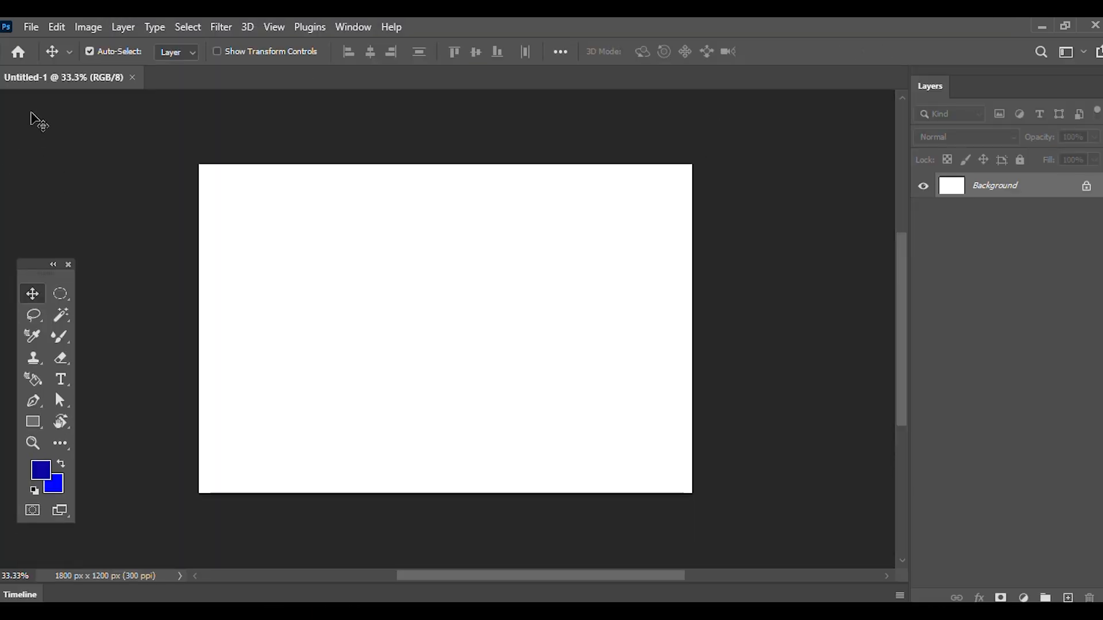
pyautogui.click(53, 264)
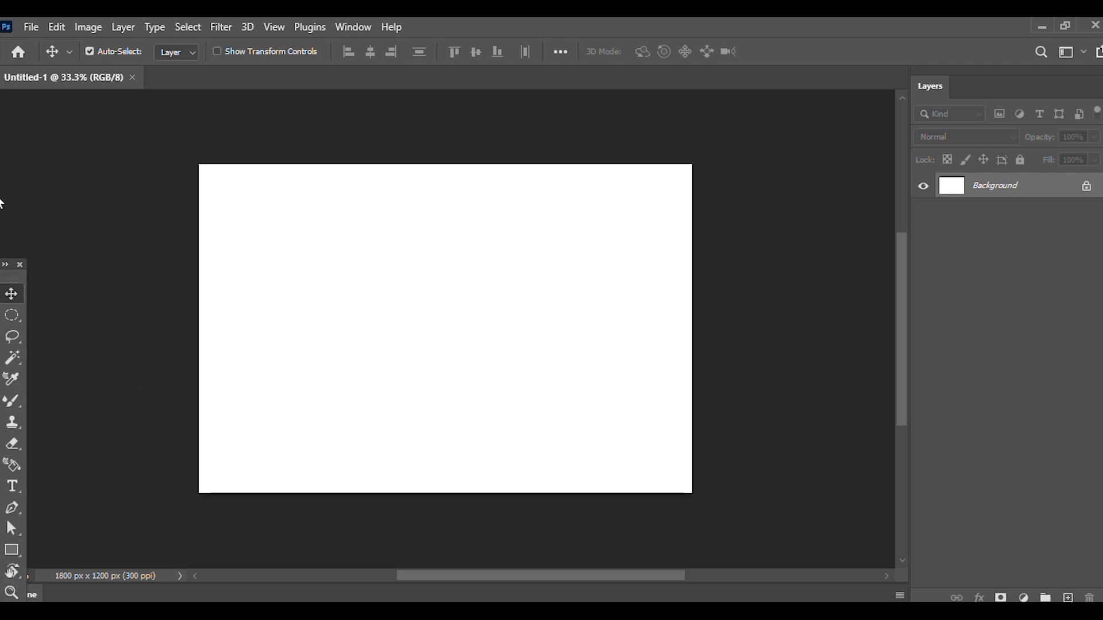
pyautogui.moveTo(11, 281); pyautogui.dragTo(23, 138)
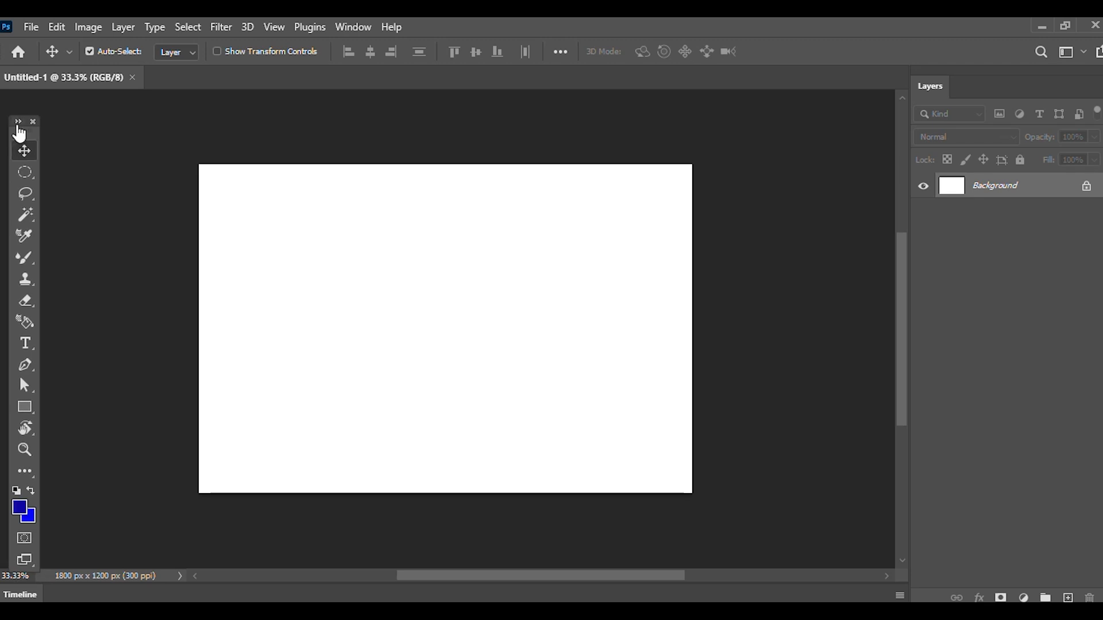
pyautogui.click(18, 122)
pyautogui.moveTo(31, 126)
pyautogui.mouseDown()
pyautogui.moveTo(18, 108)
pyautogui.moveTo(30, 111)
pyautogui.mouseUp()
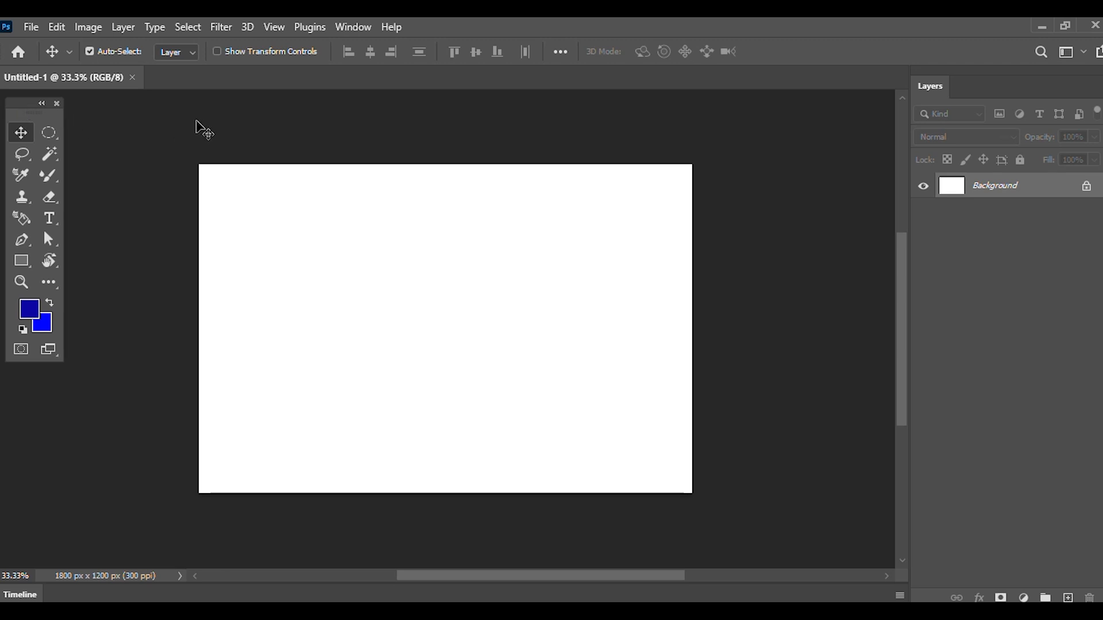
pyautogui.moveTo(19, 111); pyautogui.dragTo(47, 110)
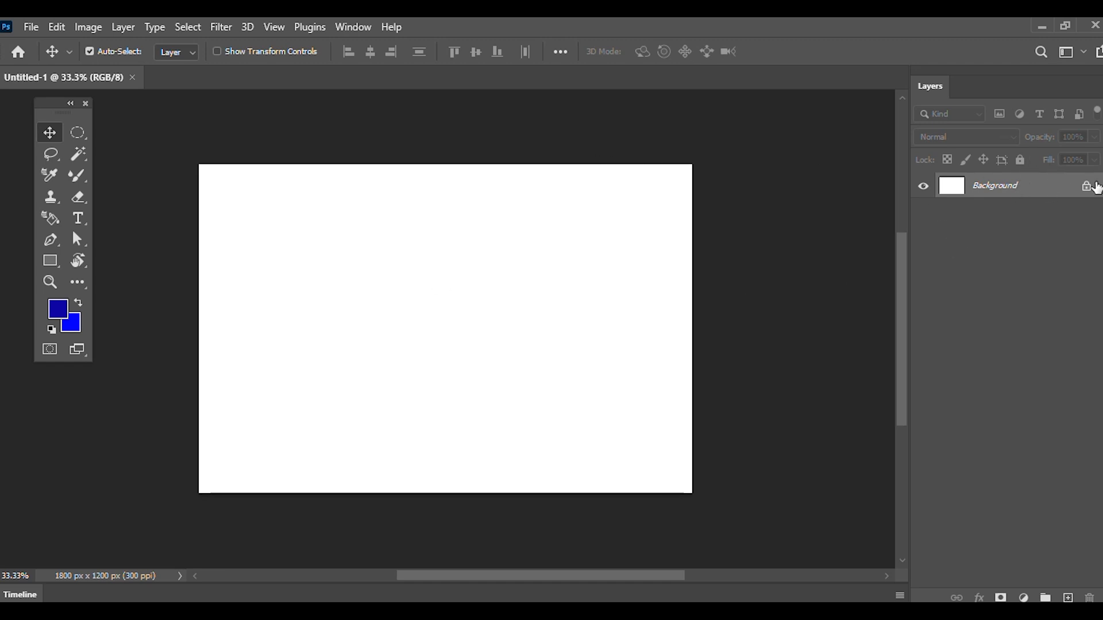
# - Convert the locked Background into a regular editable layer with the default settings
pyautogui.doubleClick(1041, 191)
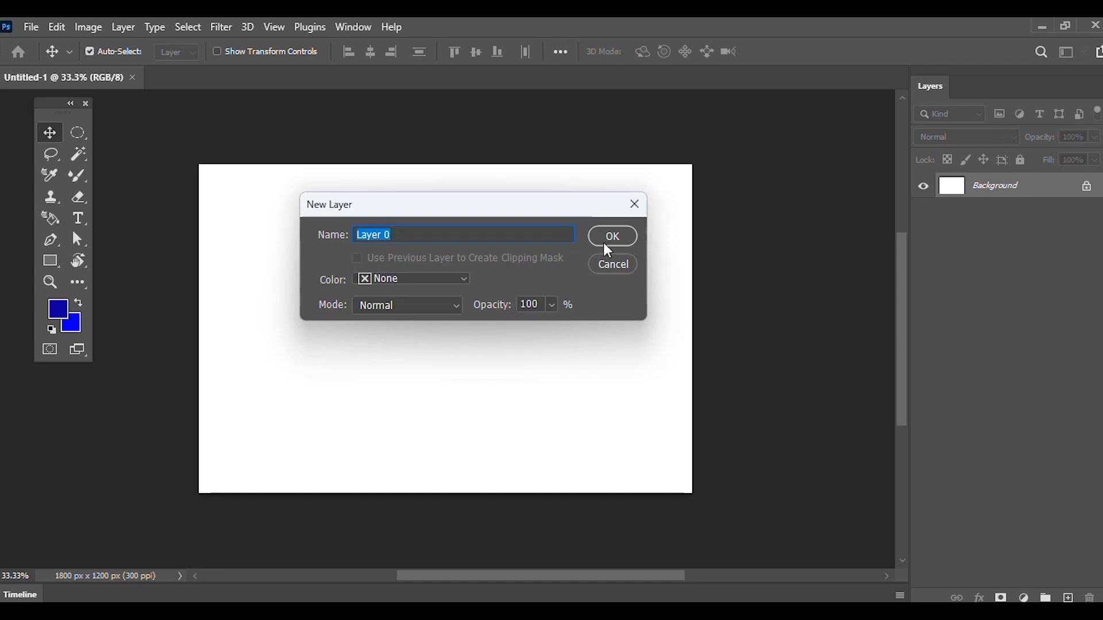
pyautogui.click(606, 238)
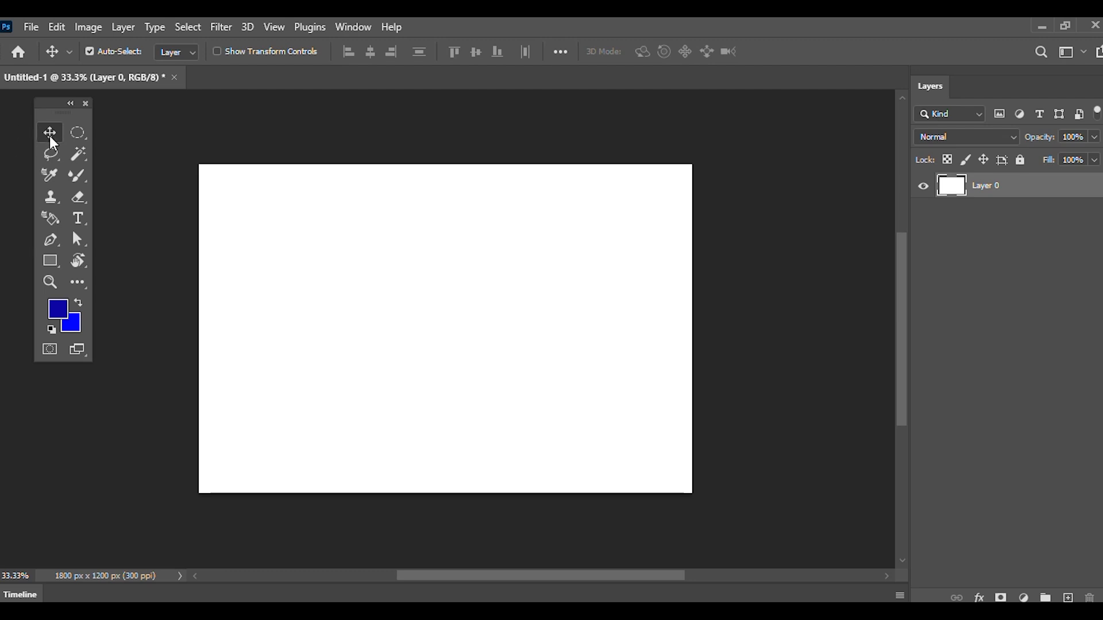
pyautogui.moveTo(56, 111); pyautogui.dragTo(42, 123)
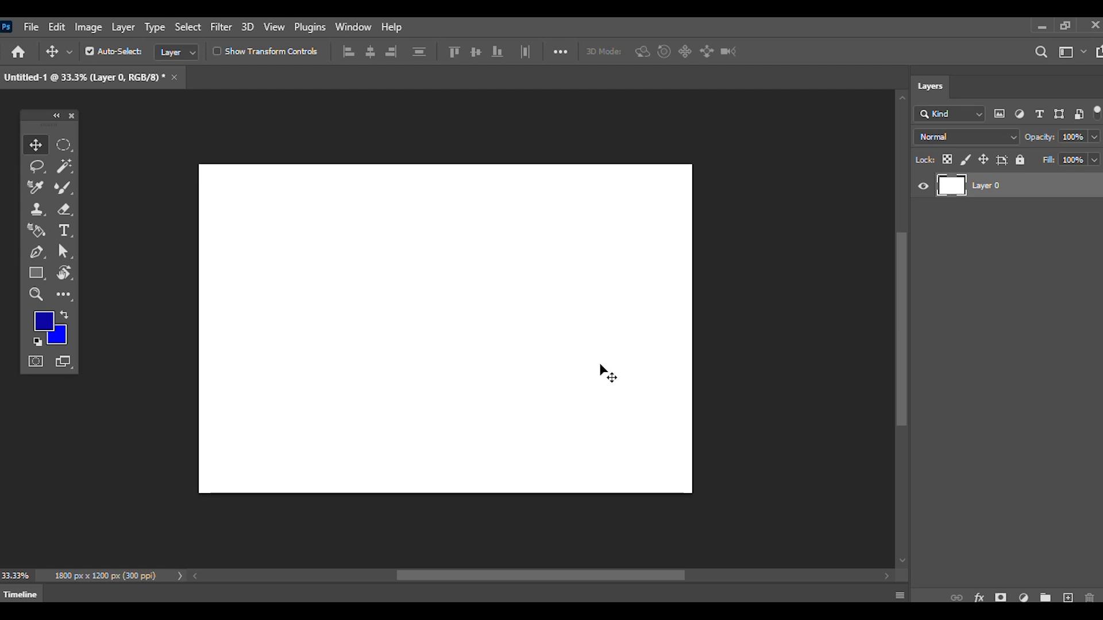
# - Switch from the Elliptical Marquee Tool to the Rectangular Marquee Tool
pyautogui.click(73, 150)
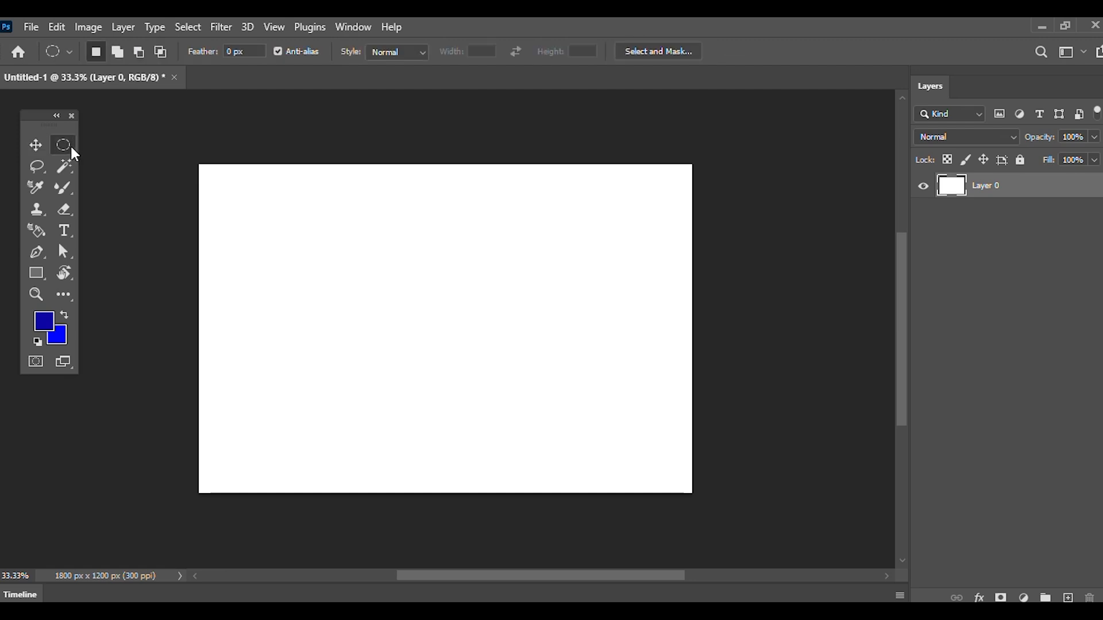
pyautogui.rightClick(76, 153)
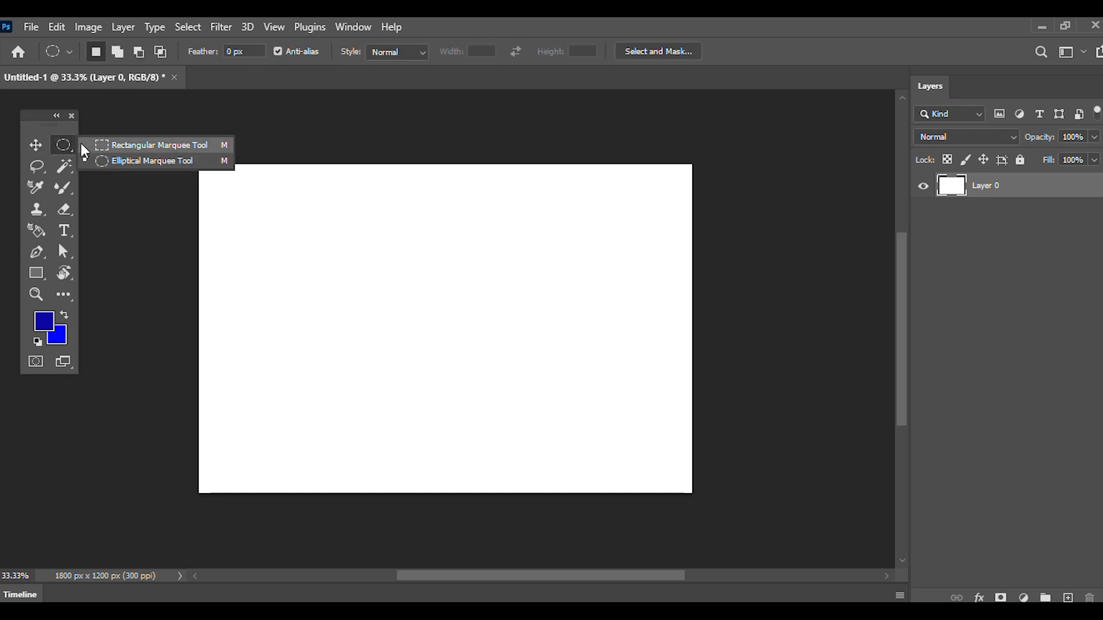
pyautogui.click(72, 147)
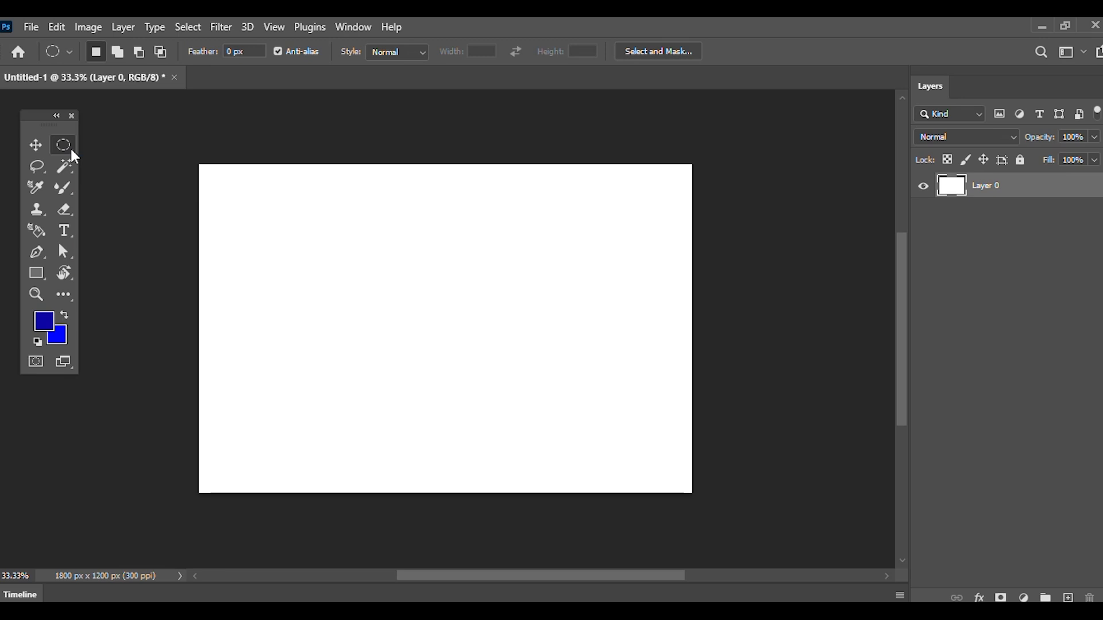
pyautogui.rightClick(73, 153)
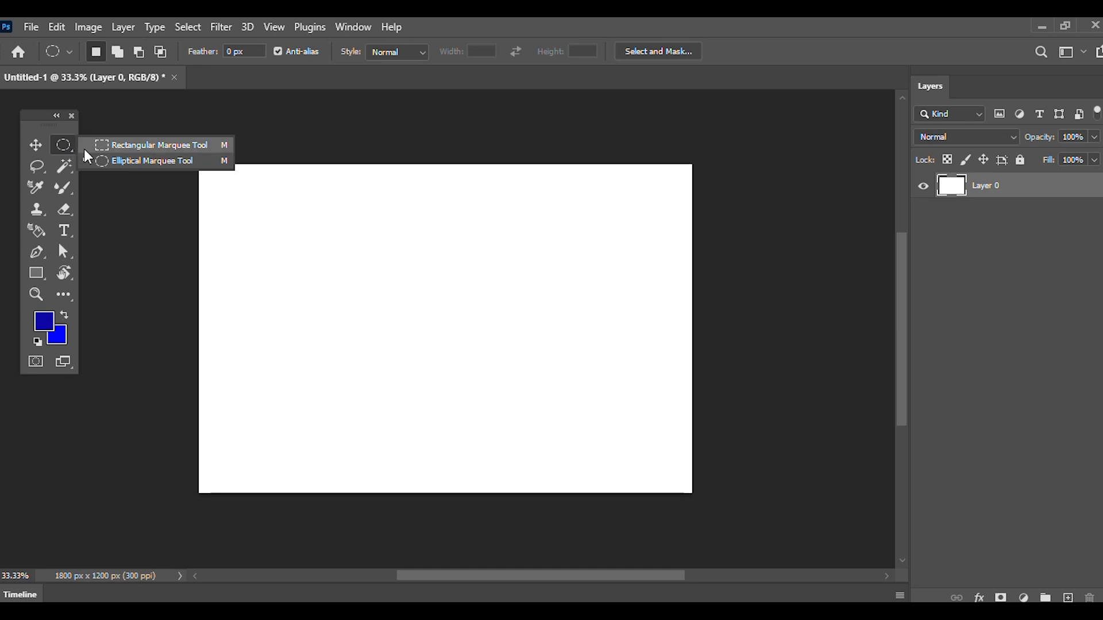
pyautogui.click(143, 149)
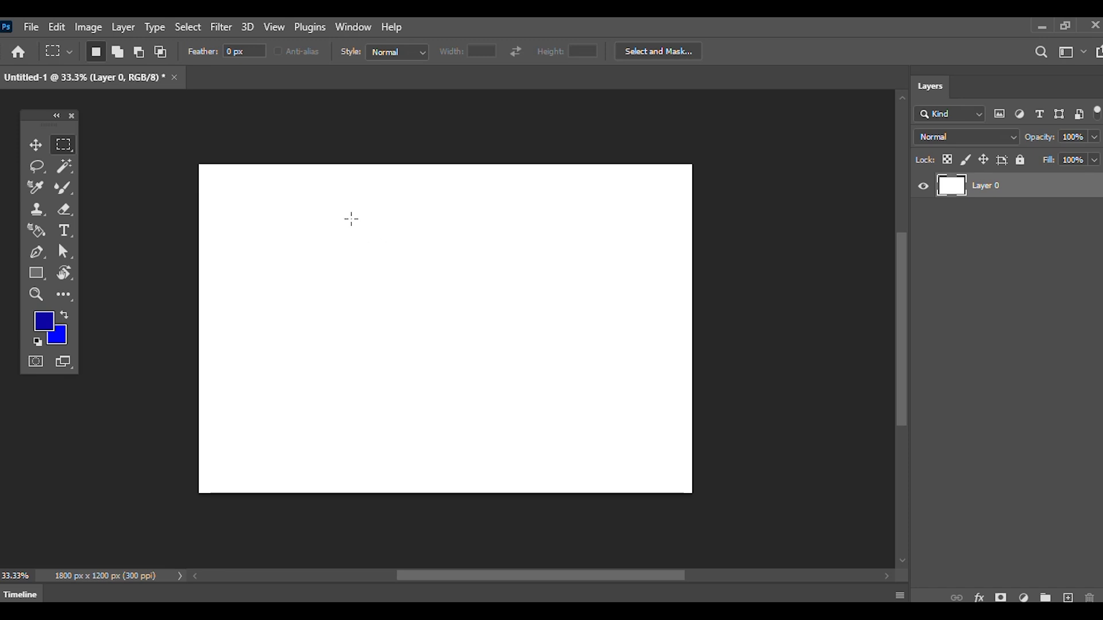
# - Try drawing, moving and clearing rectangular selections at different places on the canvas
pyautogui.moveTo(339, 213); pyautogui.dragTo(618, 430)
pyautogui.click(477, 280)
pyautogui.moveTo(481, 280)
pyautogui.mouseDown()
pyautogui.moveTo(426, 280)
pyautogui.moveTo(417, 312)
pyautogui.mouseUp()
pyautogui.moveTo(281, 203); pyautogui.dragTo(329, 245)
pyautogui.click(343, 243)
pyautogui.moveTo(582, 196); pyautogui.dragTo(266, 428)
pyautogui.click(444, 268)
pyautogui.moveTo(474, 298); pyautogui.dragTo(468, 275)
# - Draw a large rectangular selection on the canvas and fill it with the bright blue background color, followed by the dark blue foreground color
pyautogui.moveTo(645, 183); pyautogui.dragTo(295, 432)
pyautogui.hotkey('ctrl', 'BackSpace')
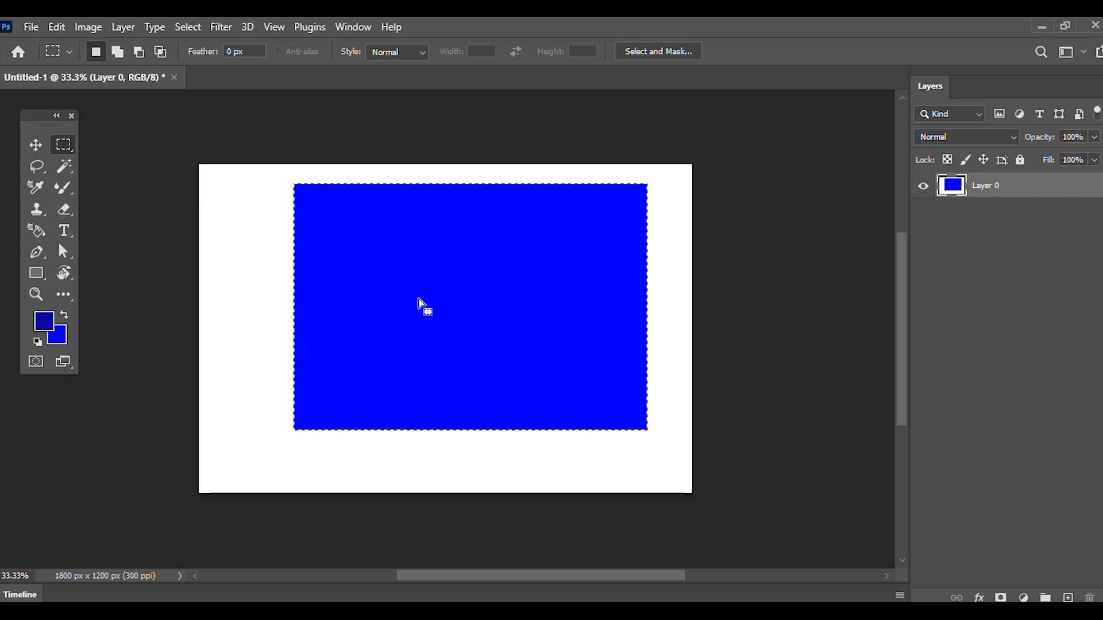
pyautogui.hotkey('alt', 'BackSpace')
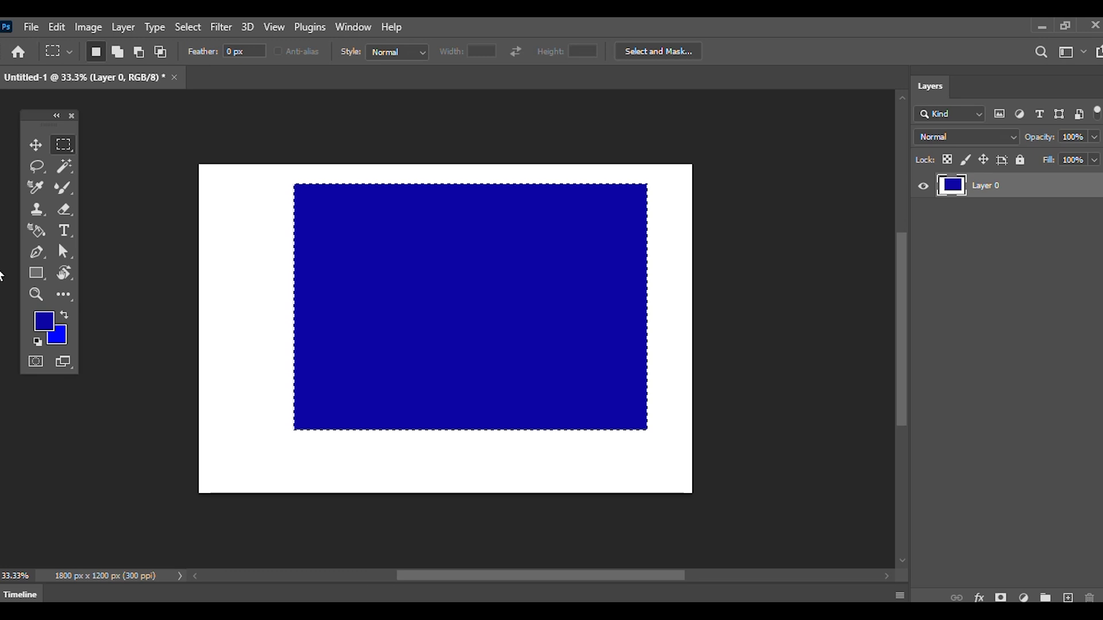
# - Set the foreground color to bright red
pyautogui.click(45, 320)
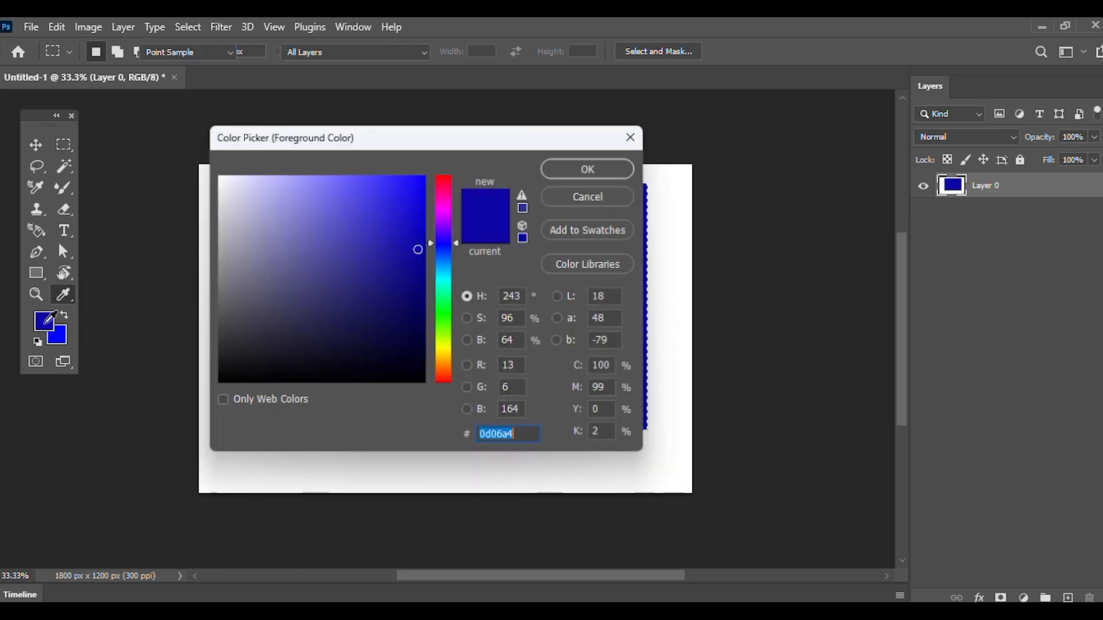
pyautogui.click(446, 180)
pyautogui.click(418, 180)
pyautogui.click(591, 168)
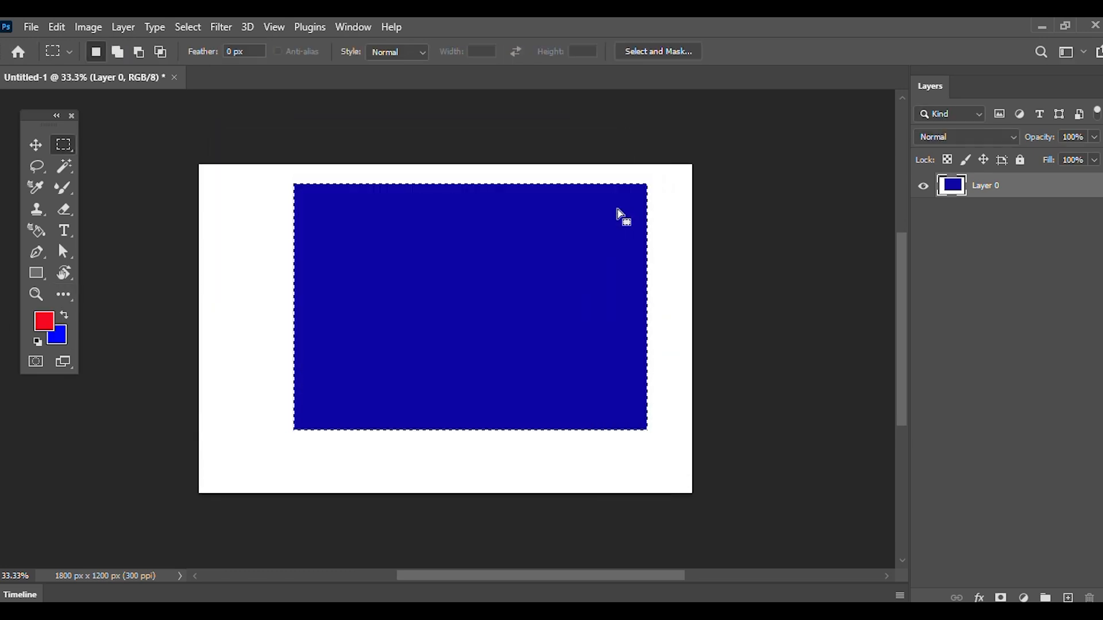
# - Fill the rectangular selection alternately with the red foreground and blue background colors, ending on red, and deselect it
pyautogui.hotkey('alt', 'BackSpace')
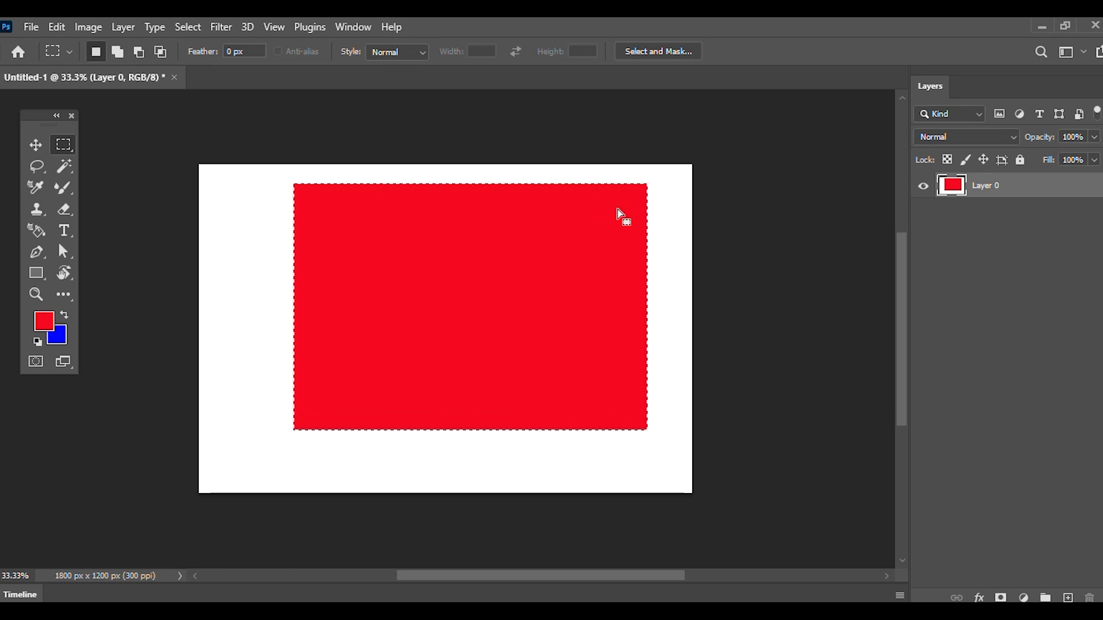
pyautogui.hotkey('ctrl', 'BackSpace')
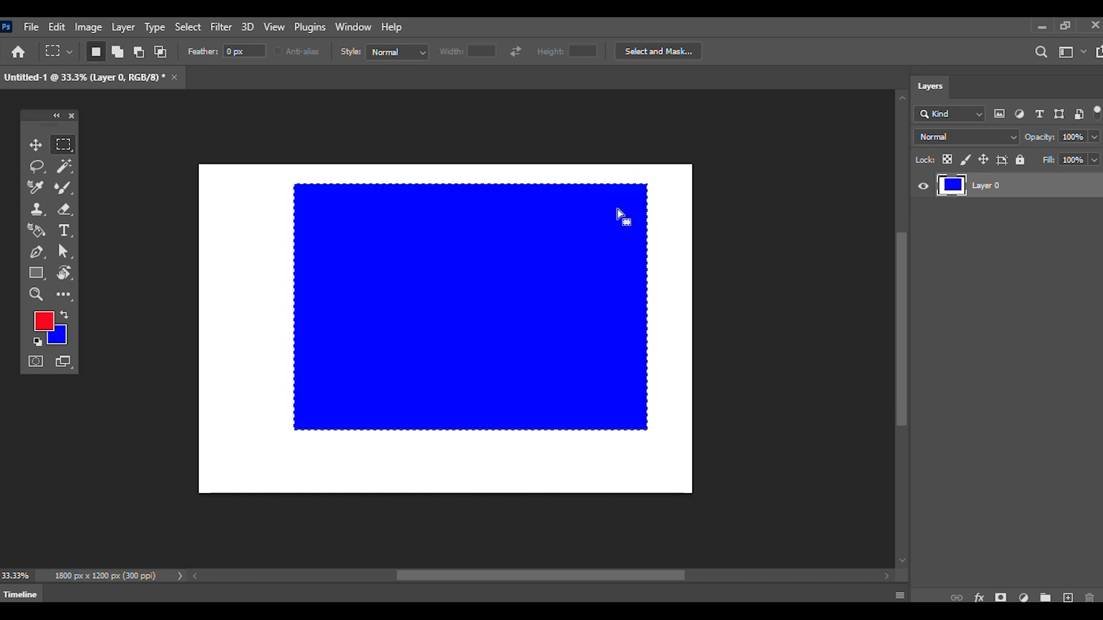
pyautogui.hotkey('alt', 'BackSpace')
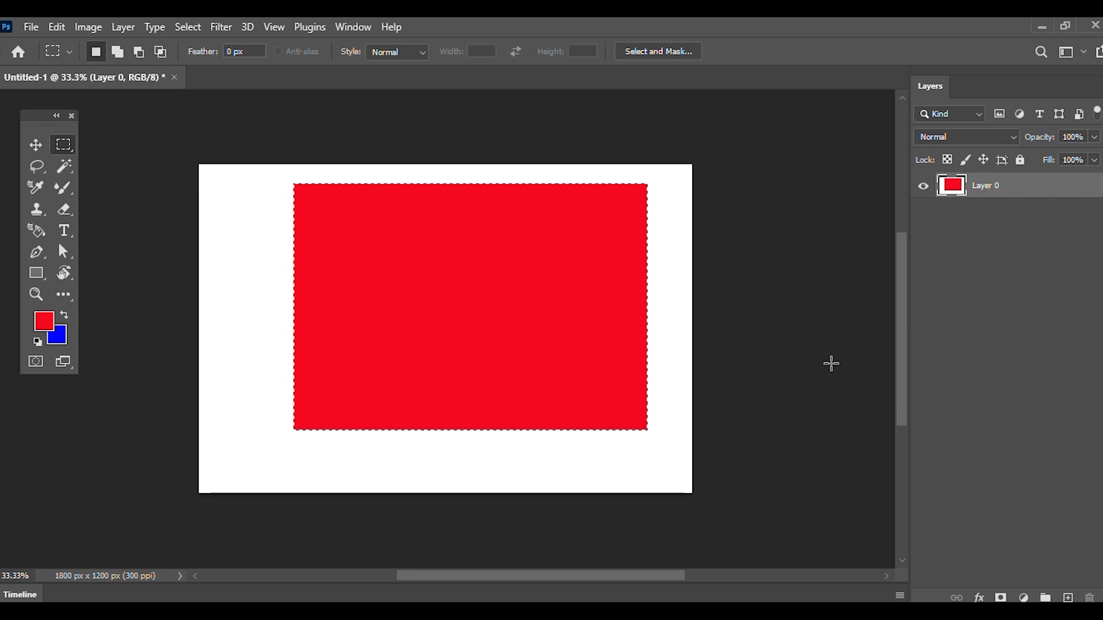
pyautogui.hotkey('ctrl', 'd')
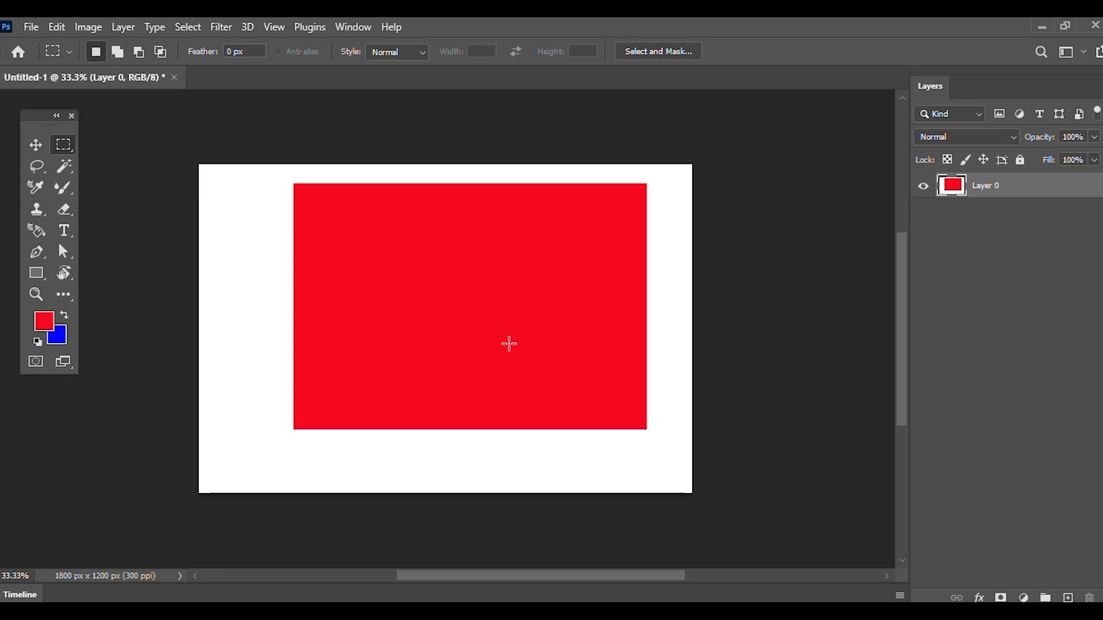
# - Switch to the Move tool and undo the fills back to the empty rectangular selection
pyautogui.click(42, 144)
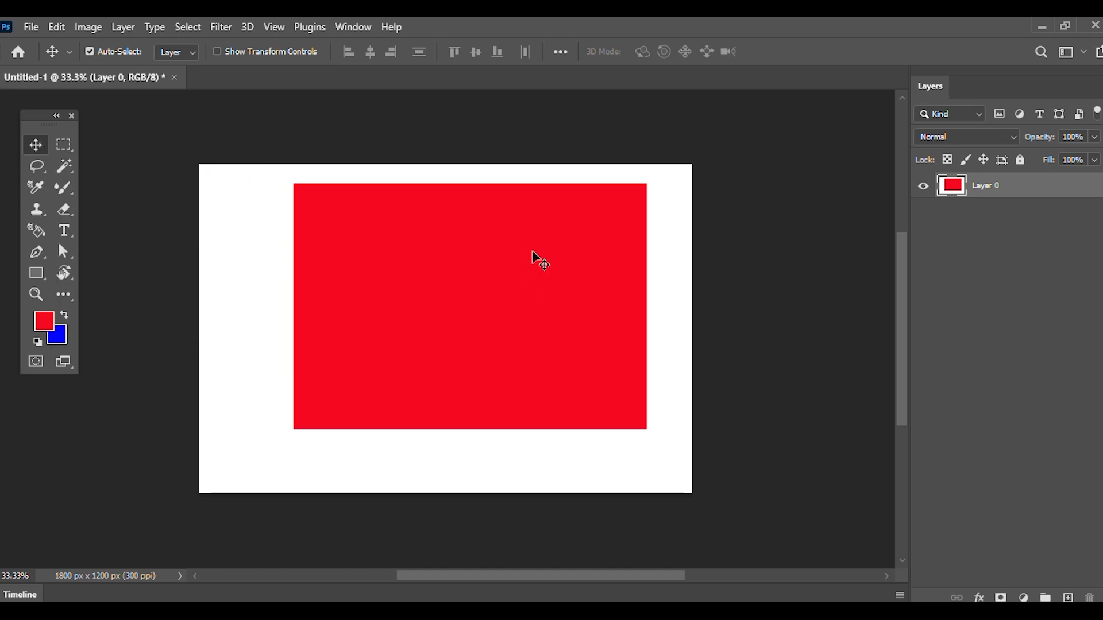
pyautogui.moveTo(540, 262)
pyautogui.mouseDown()
pyautogui.moveTo(468, 291)
pyautogui.moveTo(446, 278)
pyautogui.moveTo(470, 261)
pyautogui.moveTo(543, 274)
pyautogui.moveTo(564, 298)
pyautogui.moveTo(586, 266)
pyautogui.moveTo(549, 243)
pyautogui.moveTo(529, 254)
pyautogui.mouseUp()
pyautogui.press('ctrl')
pyautogui.hotkey('ctrl', 'BackSpace')
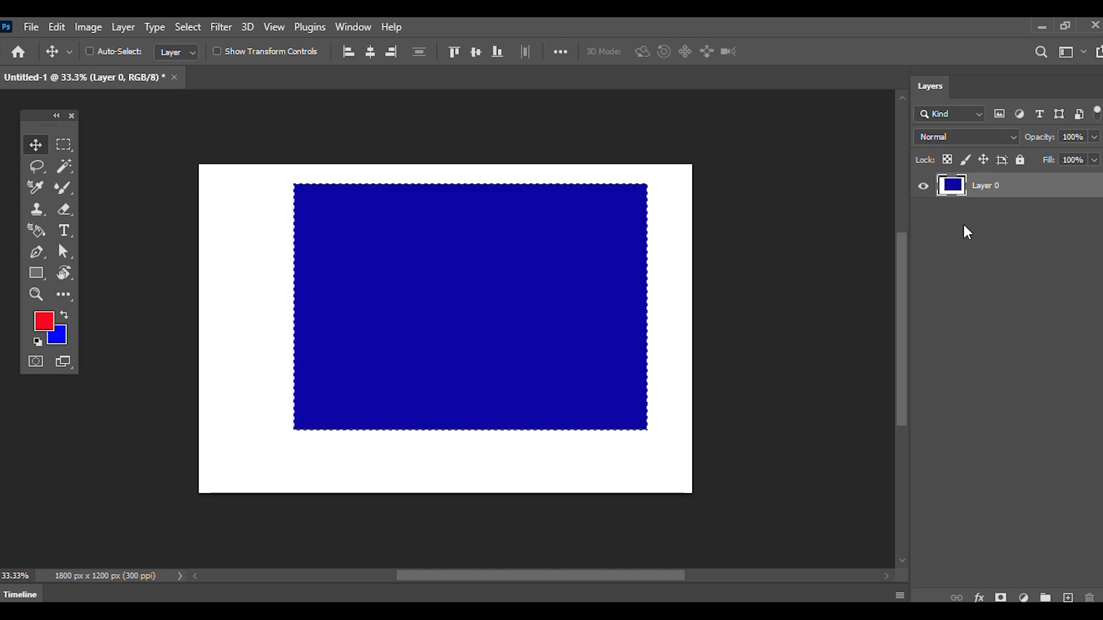
pyautogui.hotkey('ctrl', 'z')
pyautogui.hotkey('ctrl', 'z')
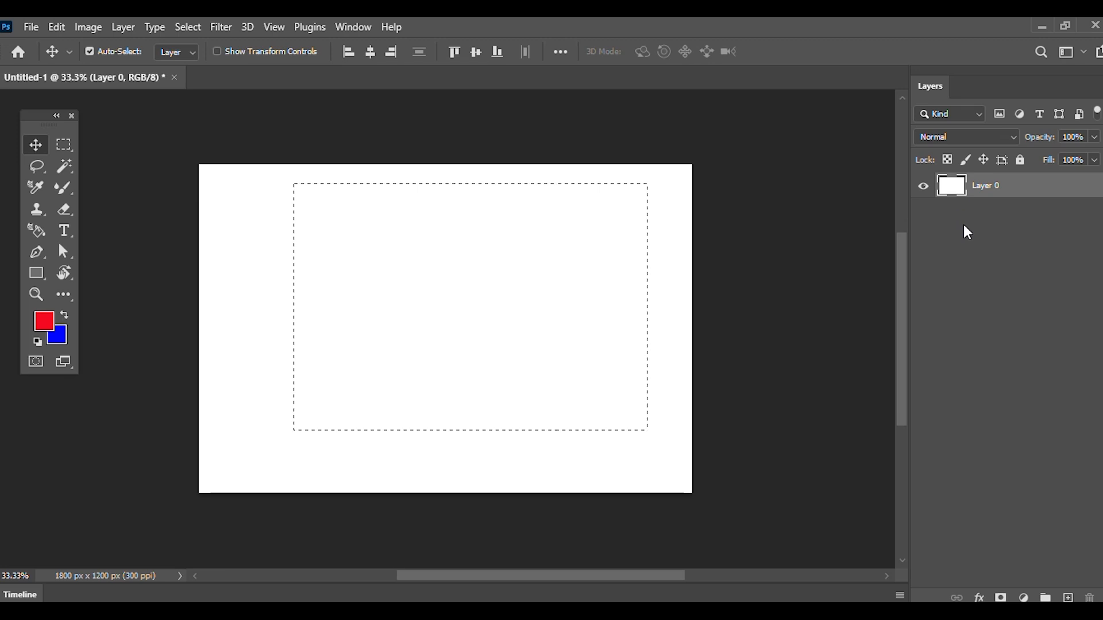
# - Deselect and reselect the rectangle, then fill it alternately with background blue and foreground red, ending on red and deselected
pyautogui.press('ctrl')
pyautogui.hotkey('ctrl', 'd')
pyautogui.hotkey('ctrl', 'shift', 'd')
pyautogui.hotkey('ctrl', 'BackSpace')
pyautogui.hotkey('alt', 'BackSpace')
pyautogui.hotkey('ctrl', 'BackSpace')
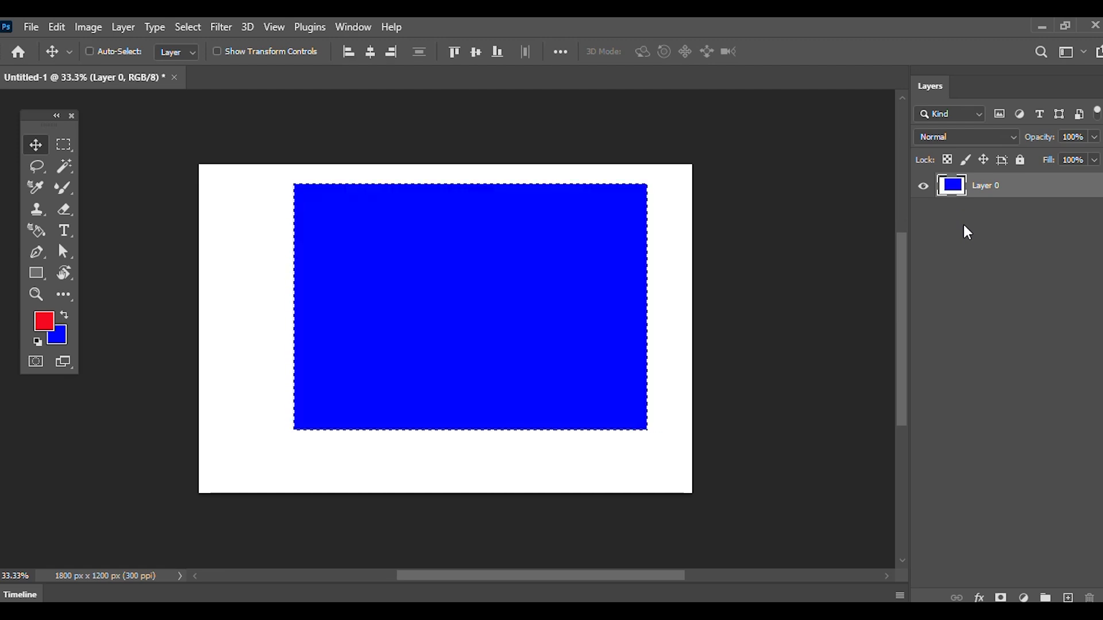
pyautogui.hotkey('alt', 'BackSpace')
pyautogui.hotkey('ctrl', 'd')
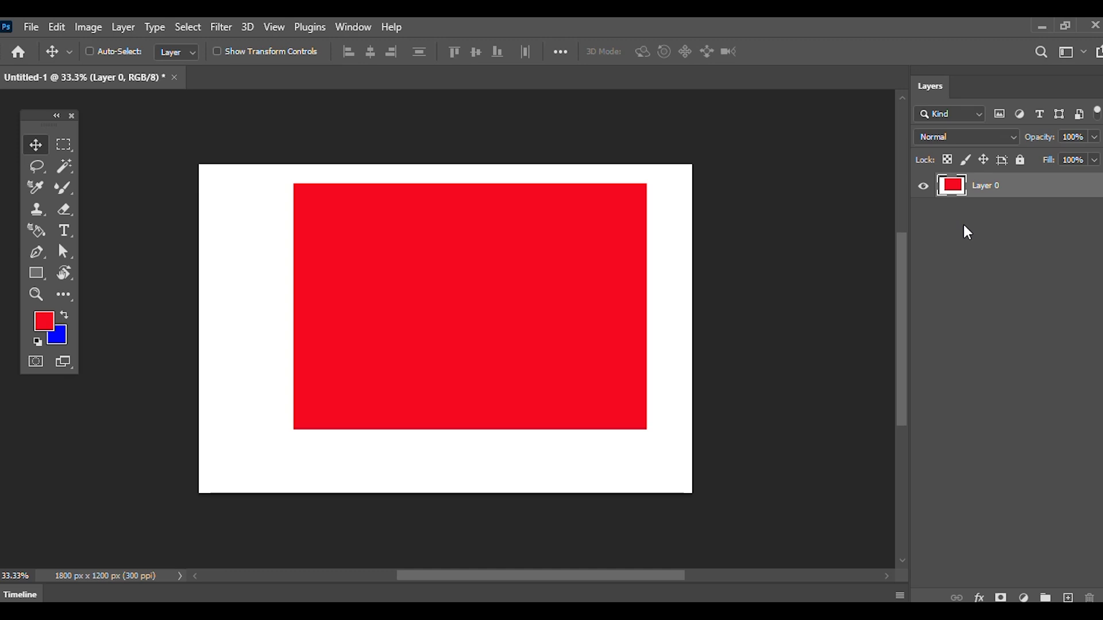
# - Undo the color fills and the reselection back to the blank, deselected canvas
pyautogui.press('ctrl')
pyautogui.hotkey('ctrl', 'z')
pyautogui.hotkey('ctrl', 'z')
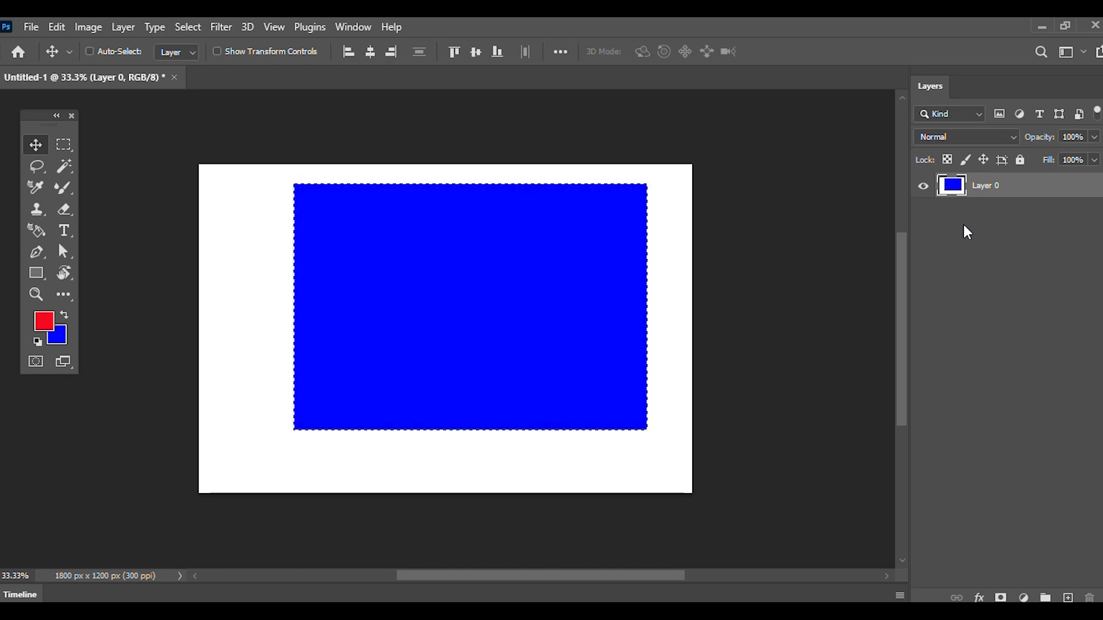
pyautogui.hotkey('ctrl', 'z')
pyautogui.hotkey('ctrl', 'z')
pyautogui.press('ctrl')
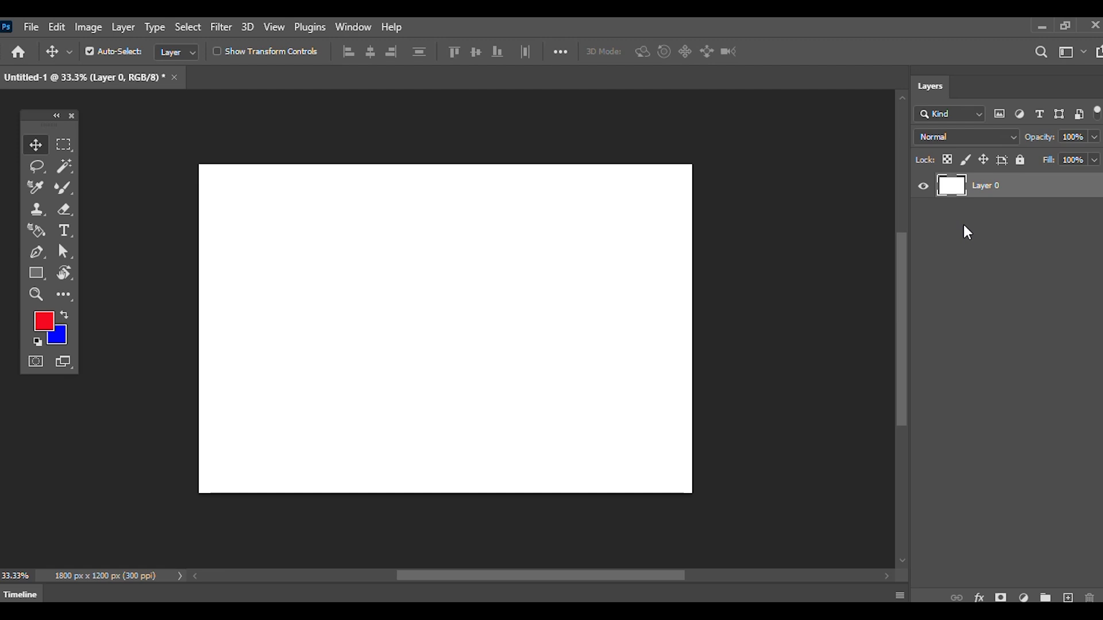
# - Redo the undone changes up to the deselected red rectangle
pyautogui.hotkey('ctrl', 'shift', 'z')
pyautogui.hotkey('ctrl', 'shift', 'z')
pyautogui.hotkey('ctrl', 'shift', 'z')
pyautogui.hotkey('ctrl', 'shift', 'z')
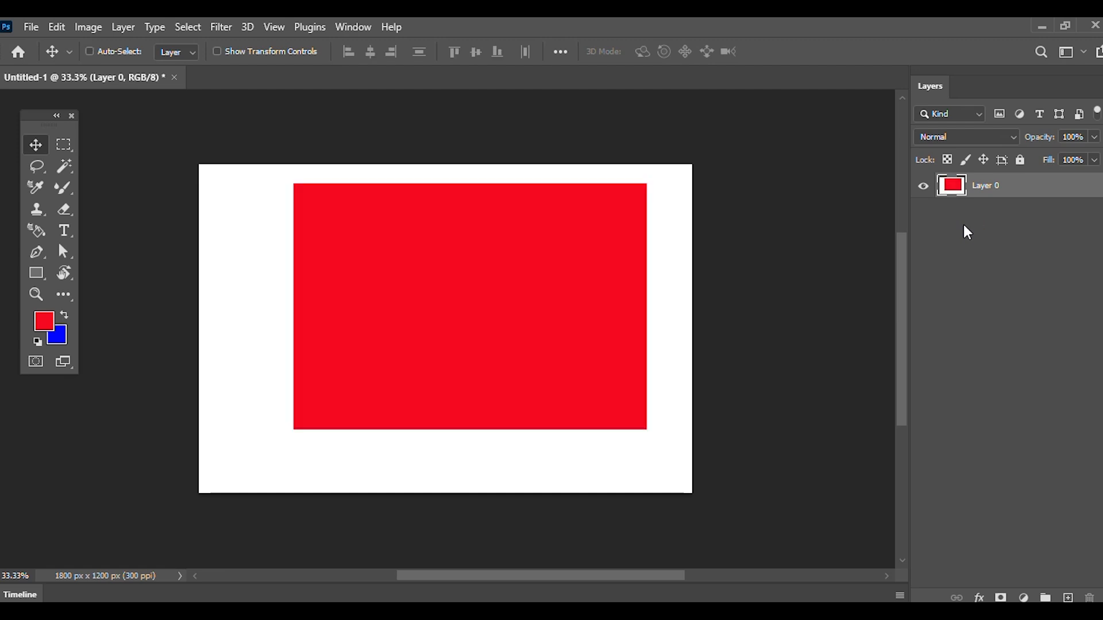
# - Undo the red and blue fills again, back to the empty rectangular selection
pyautogui.hotkey('ctrl', 'z')
pyautogui.hotkey('ctrl', 'z')
pyautogui.hotkey('ctrl', 'z')
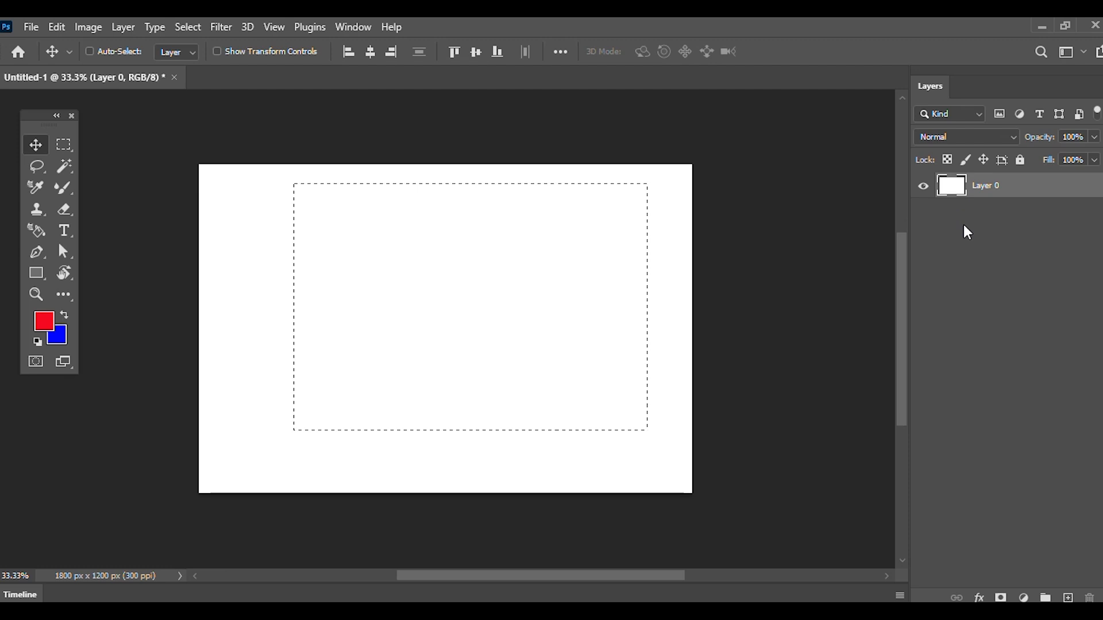
pyautogui.press('ctrl')
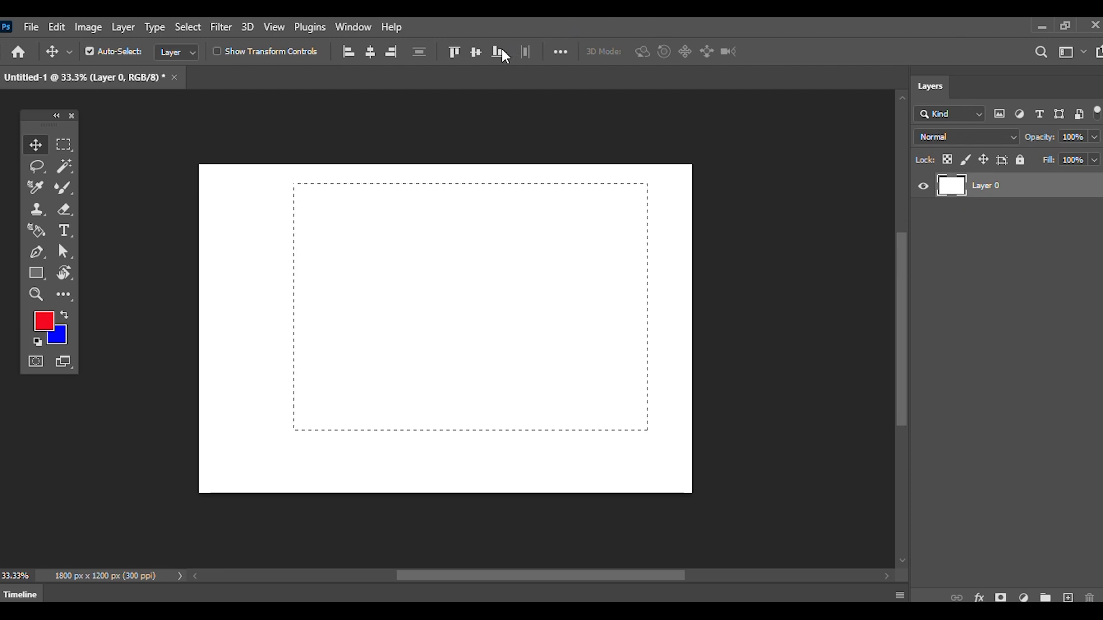
# - Add a new empty layer above Layer 0 with Normal mode and 100% opacity, keeping the rectangular selection active
pyautogui.hotkey('shift', 'F5')
pyautogui.click(476, 295)
pyautogui.hotkey('ctrl', 'shift', 'n')
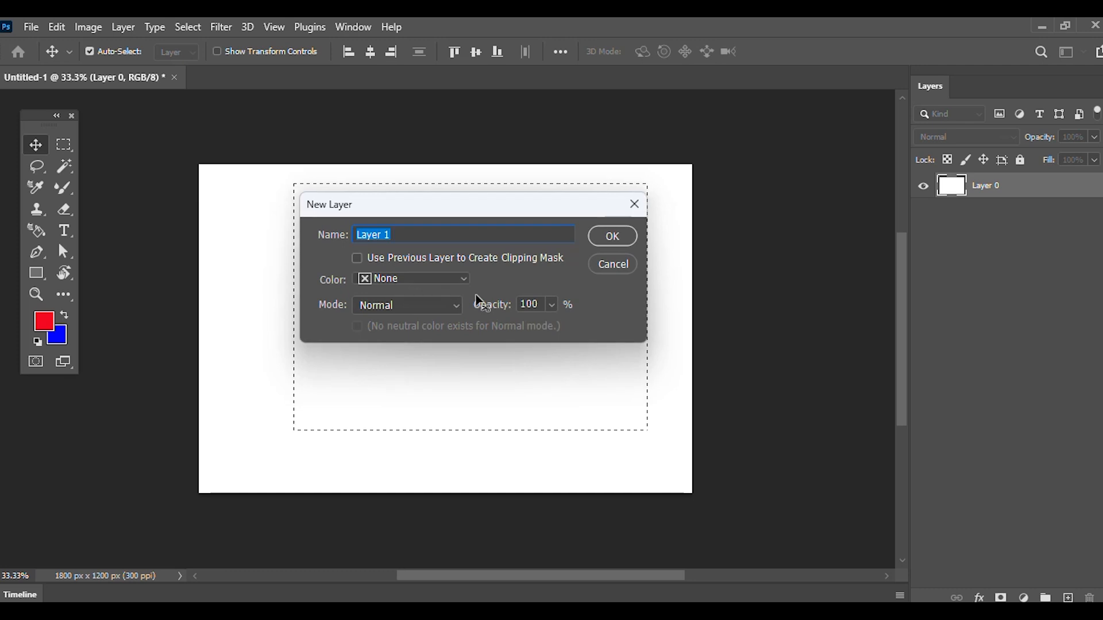
pyautogui.click(611, 238)
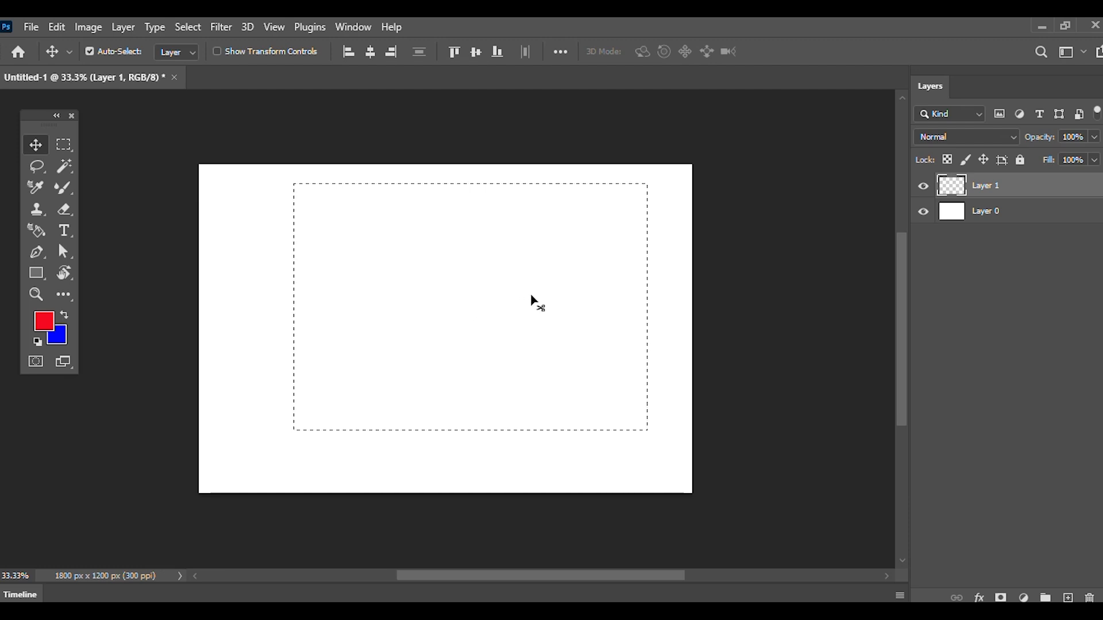
# - Fill the rectangular selection on Layer 1 with foreground red, replace that fill with background blue, and deselect
pyautogui.hotkey('alt', 'BackSpace')
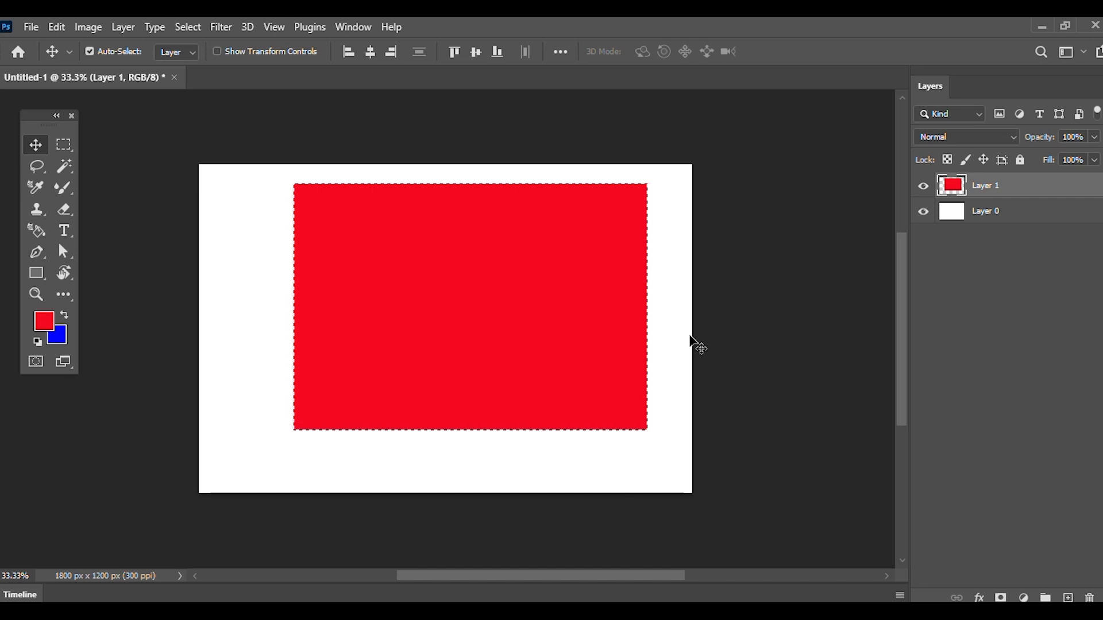
pyautogui.hotkey('ctrl', 'BackSpace')
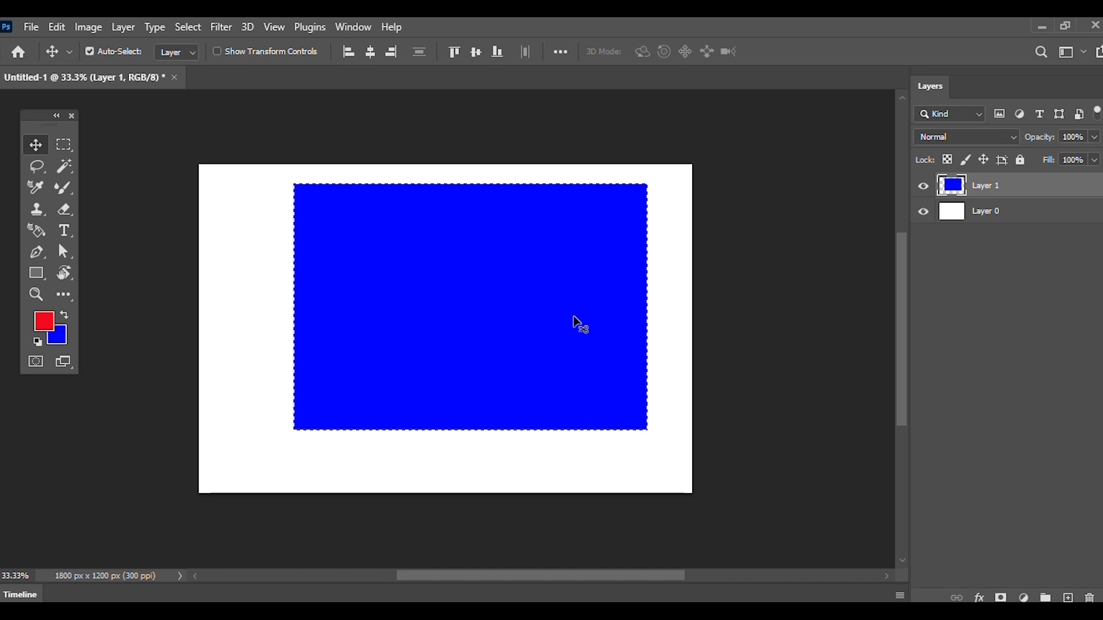
pyautogui.hotkey('ctrl', 'd')
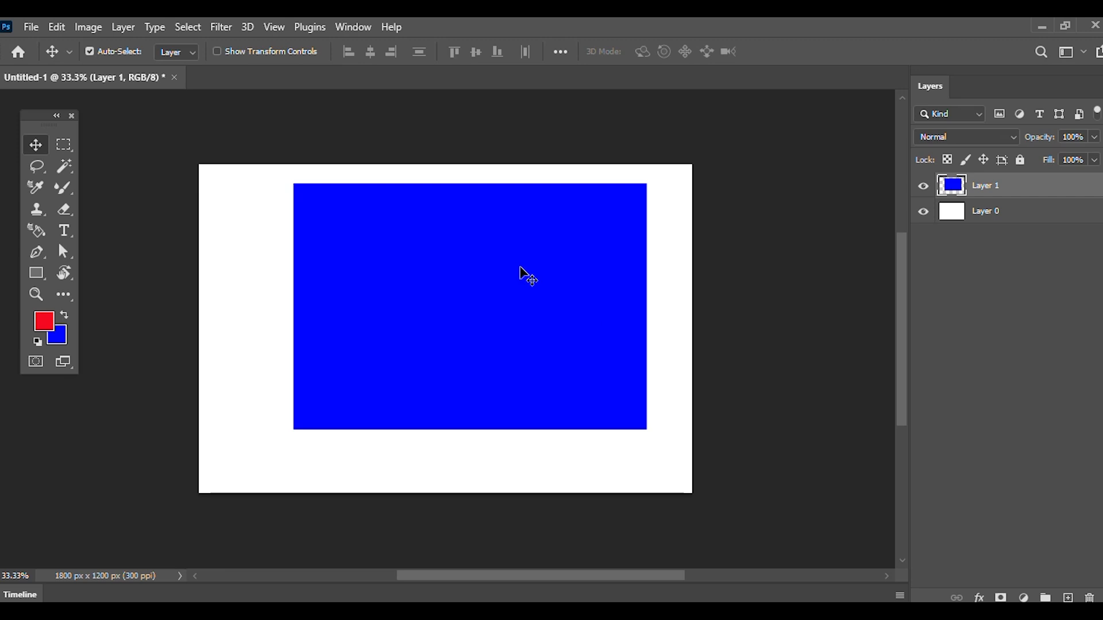
# - Reposition the blue rectangle within the canvas, switching the active layer to Layer 0 and back to Layer 1 between moves
pyautogui.moveTo(522, 273); pyautogui.dragTo(527, 298)
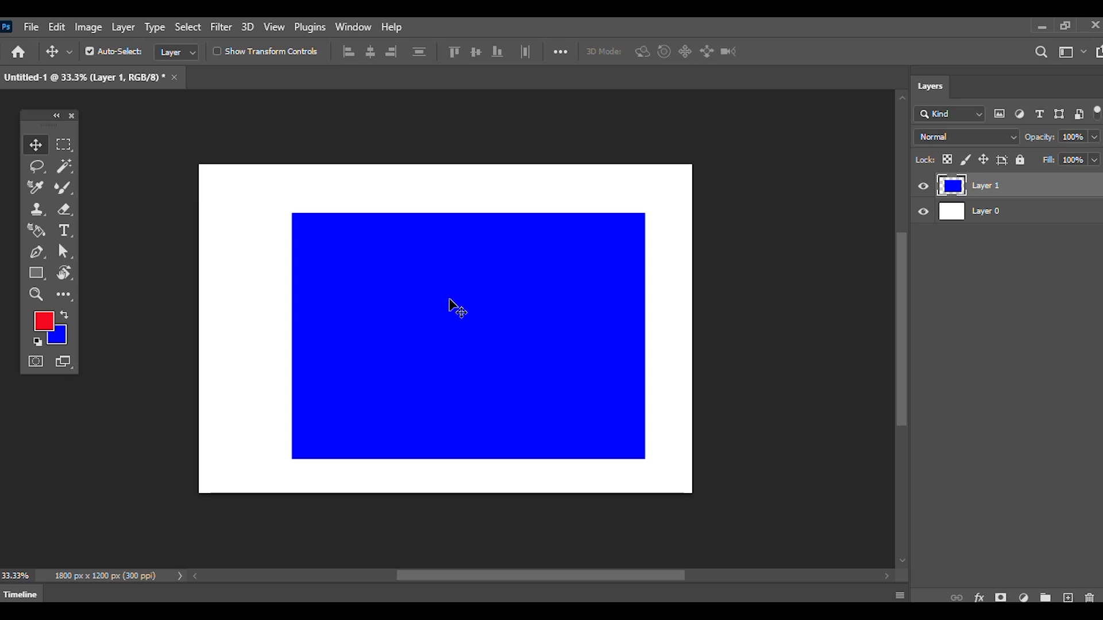
pyautogui.moveTo(449, 299)
pyautogui.mouseDown()
pyautogui.moveTo(379, 264)
pyautogui.moveTo(377, 300)
pyautogui.moveTo(470, 293)
pyautogui.moveTo(405, 282)
pyautogui.moveTo(429, 293)
pyautogui.mouseUp()
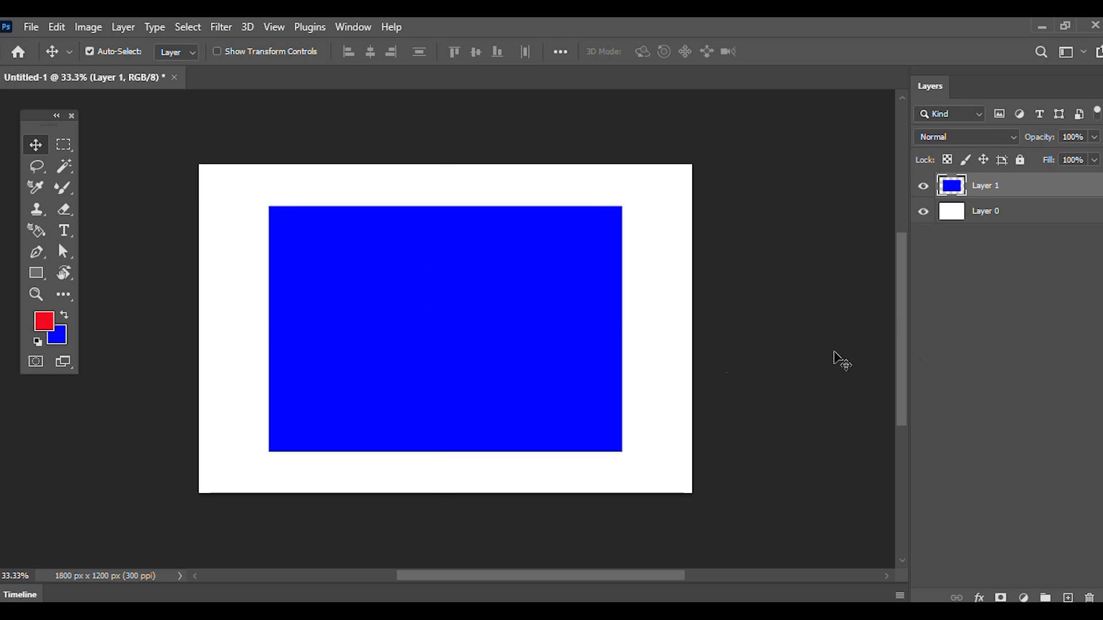
pyautogui.click(1004, 221)
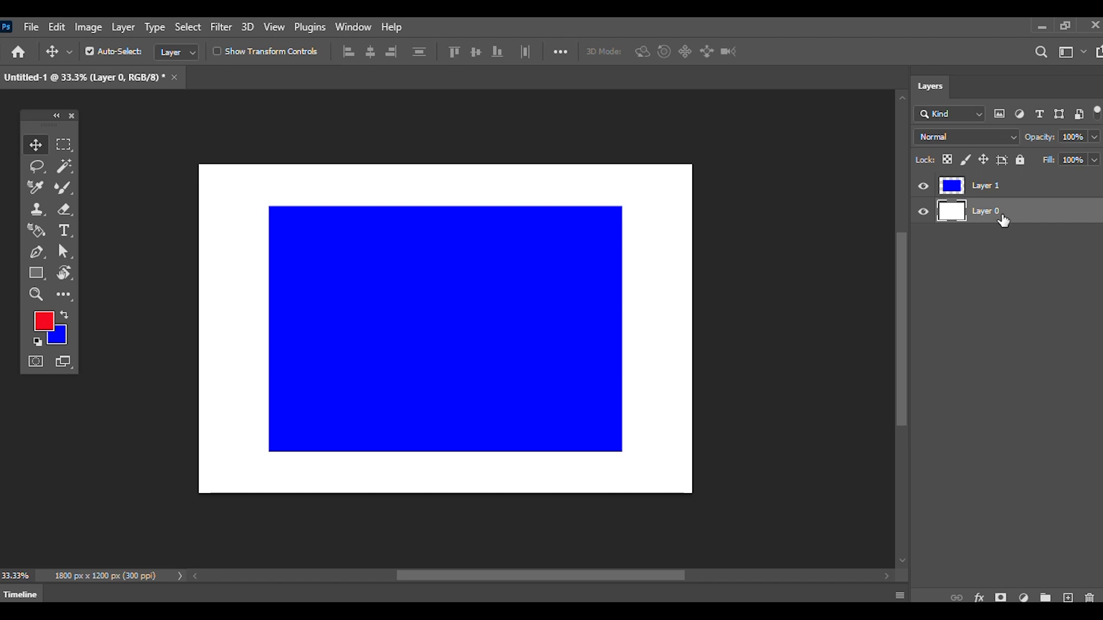
pyautogui.click(999, 188)
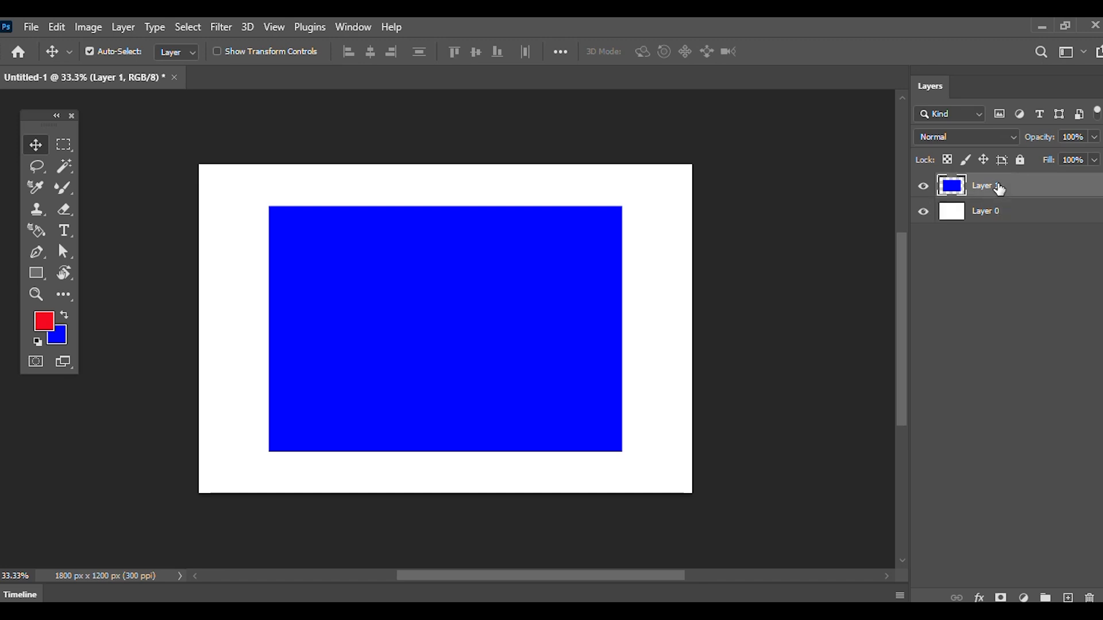
pyautogui.rightClick(458, 360)
pyautogui.click(468, 361)
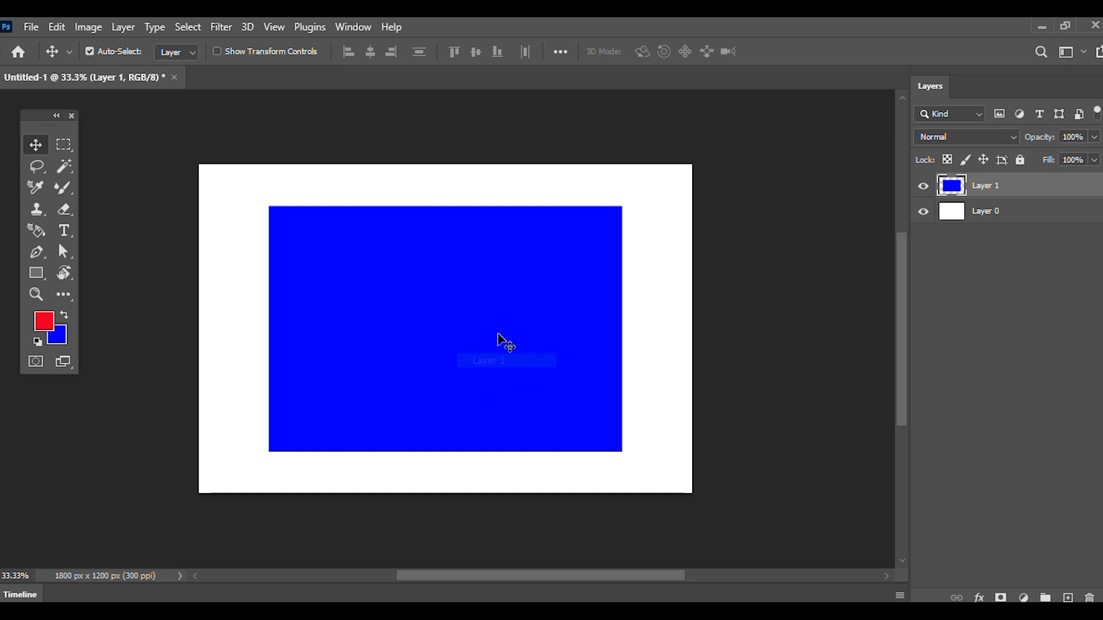
pyautogui.moveTo(487, 322); pyautogui.dragTo(468, 317)
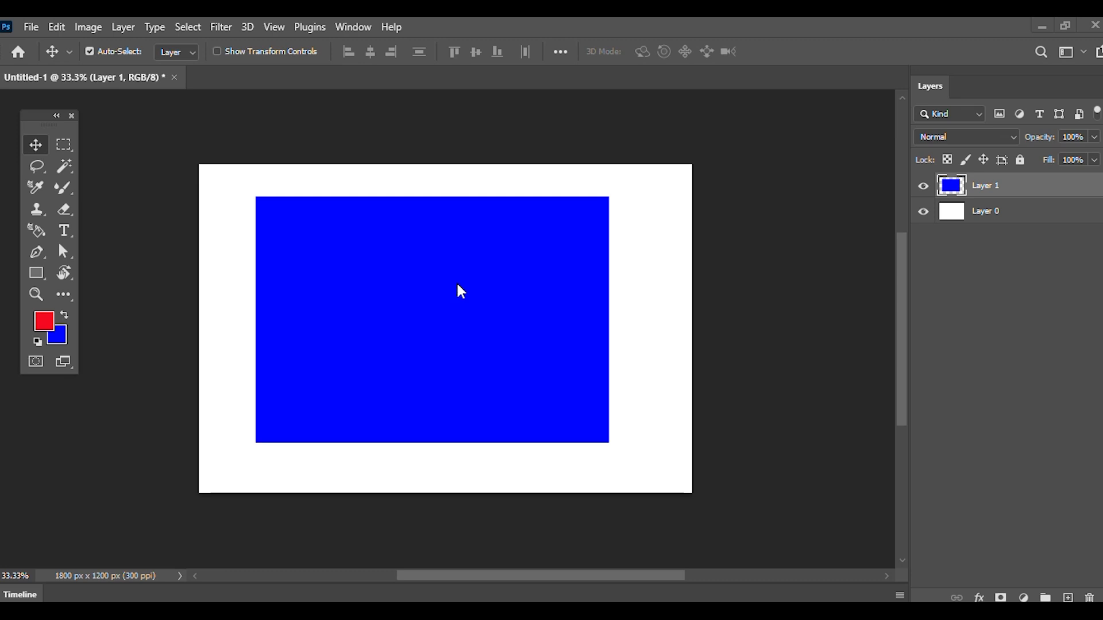
# - Delete Layer 1 with the blue rectangle and activate the Rectangular Marquee tool
pyautogui.click(65, 148)
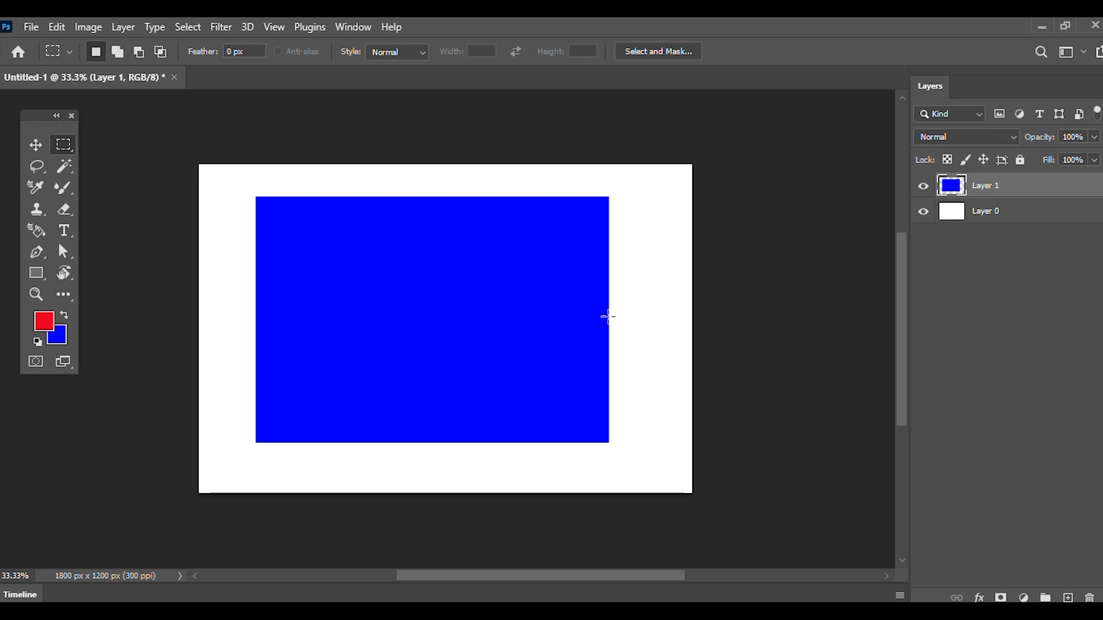
pyautogui.press('Delete')
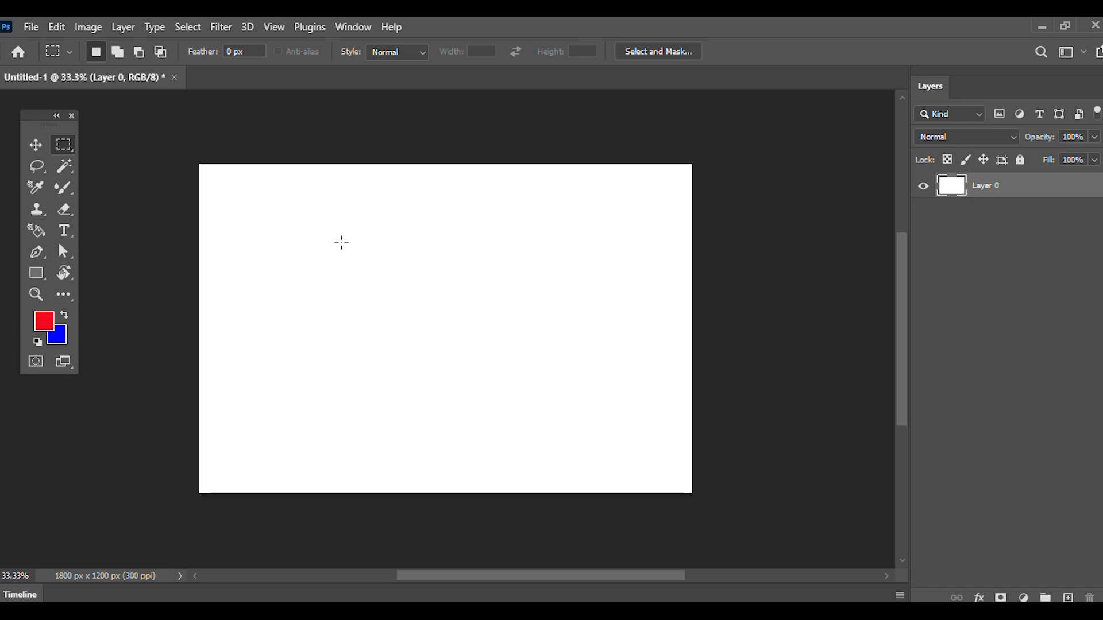
# - Practice drawing and replacing rectangular selections on Layer 0, finishing with a large one moved near the middle of the canvas
pyautogui.moveTo(346, 236); pyautogui.dragTo(383, 329)
pyautogui.moveTo(496, 418); pyautogui.dragTo(532, 418)
pyautogui.click(346, 253)
pyautogui.moveTo(248, 223); pyautogui.dragTo(485, 379)
pyautogui.click(565, 421)
pyautogui.moveTo(316, 235); pyautogui.dragTo(483, 370)
pyautogui.click(482, 369)
pyautogui.moveTo(322, 217); pyautogui.dragTo(632, 463)
pyautogui.moveTo(488, 324); pyautogui.dragTo(446, 313)
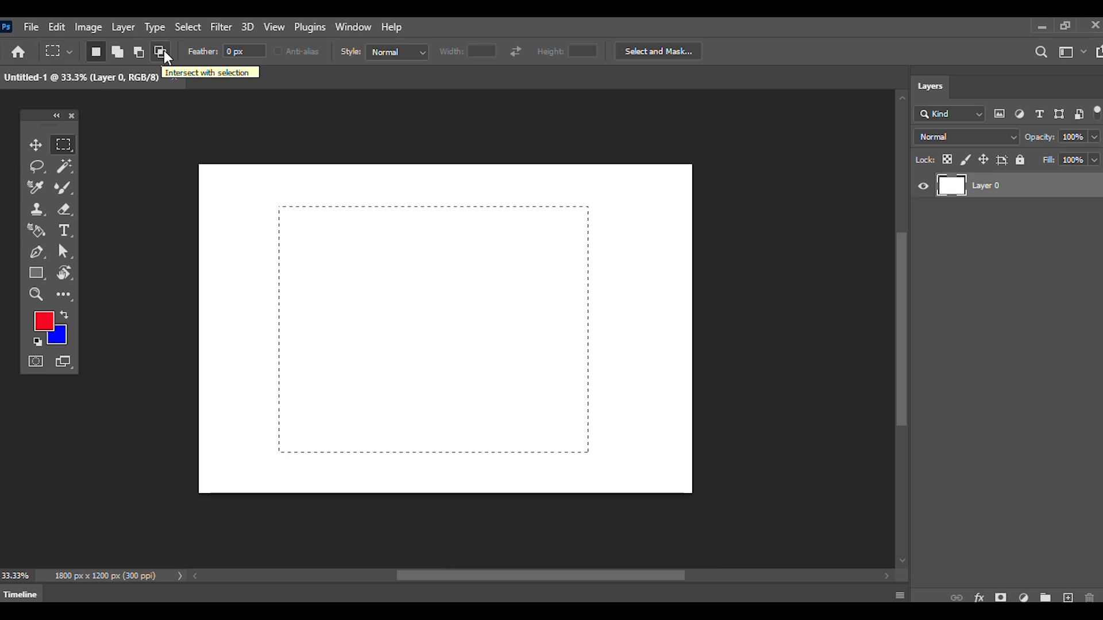
# - Extend the rectangular selection in add mode with one overlapping rectangle on each of its four sides
pyautogui.click(118, 51)
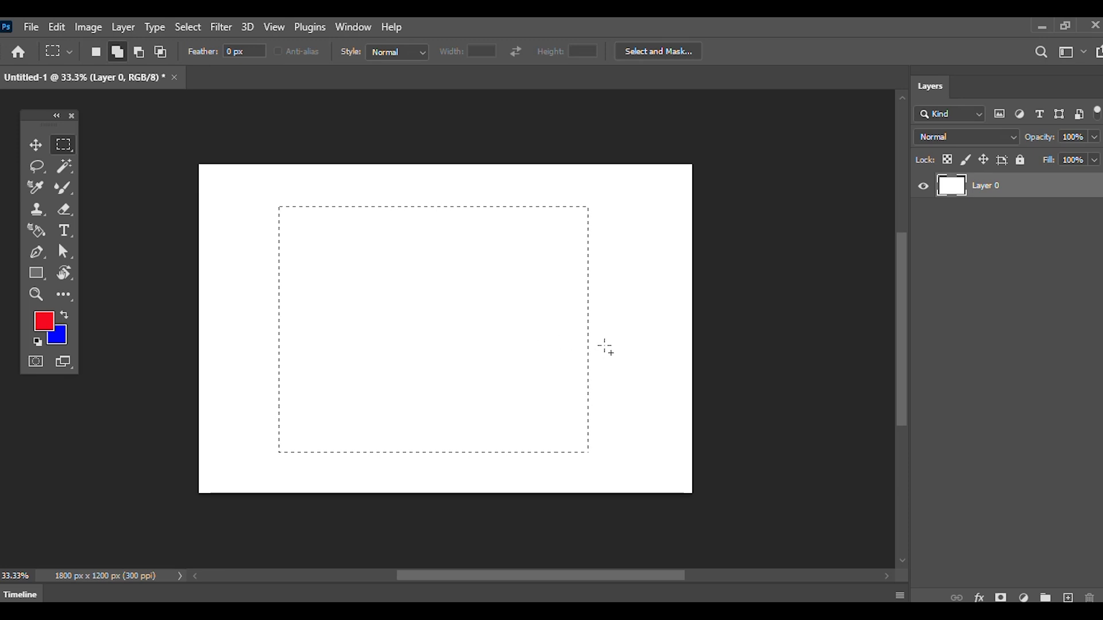
pyautogui.moveTo(615, 285); pyautogui.dragTo(517, 375)
pyautogui.moveTo(238, 281); pyautogui.dragTo(308, 362)
pyautogui.moveTo(368, 172); pyautogui.dragTo(489, 207)
pyautogui.moveTo(352, 475); pyautogui.dragTo(497, 422)
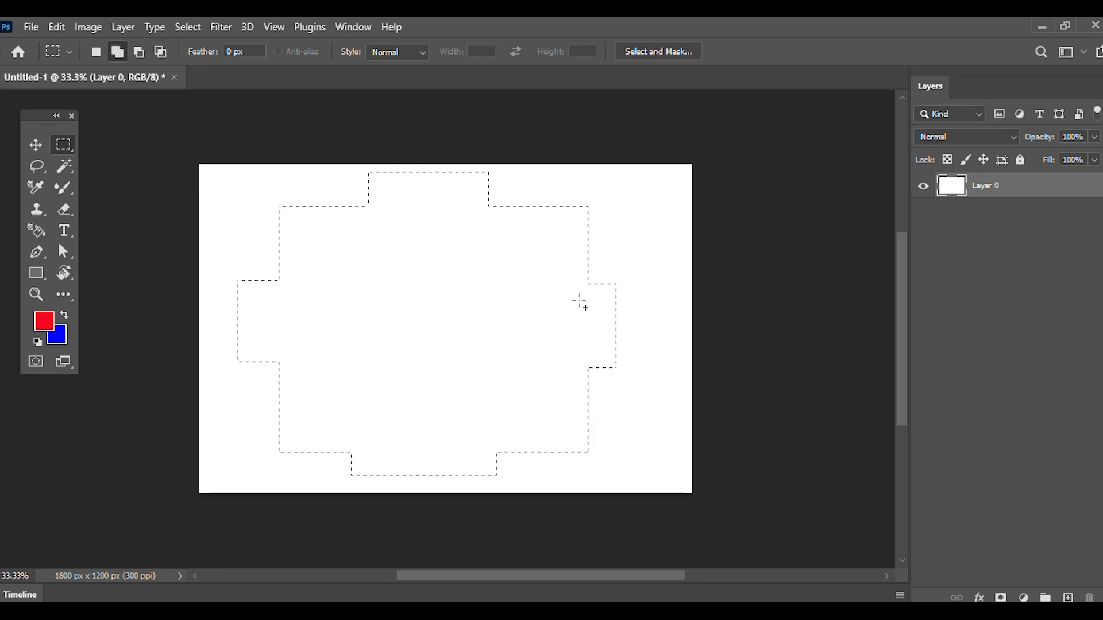
# - Add overlapping rectangles at the four corners of the selection and a tall strip through its right part
pyautogui.moveTo(570, 241); pyautogui.dragTo(662, 299)
pyautogui.moveTo(545, 386); pyautogui.dragTo(665, 459)
pyautogui.moveTo(348, 258); pyautogui.dragTo(337, 257)
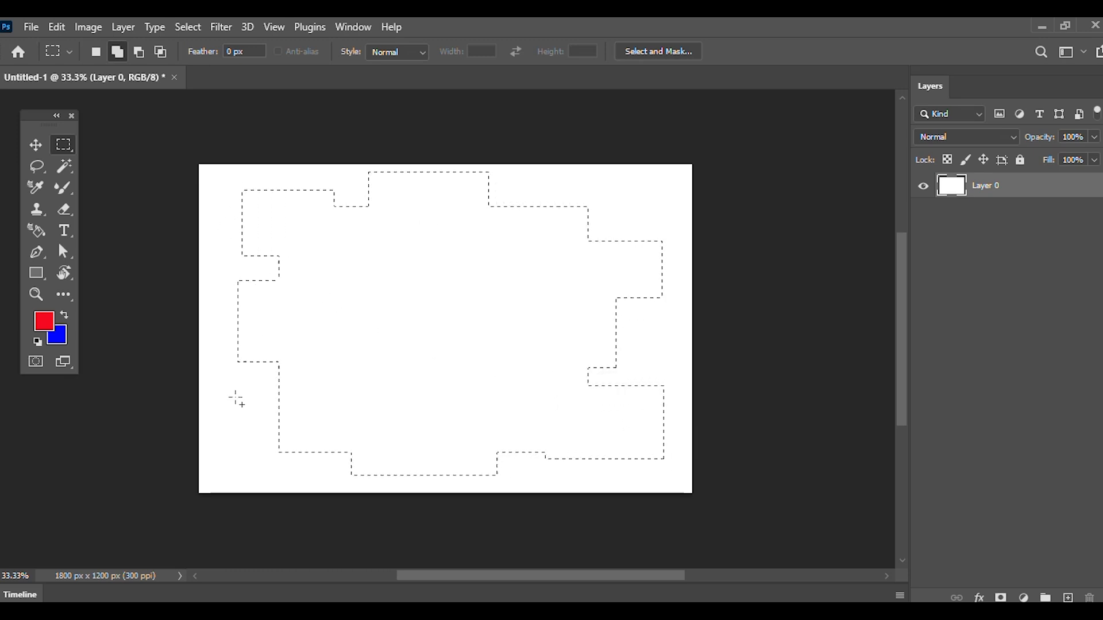
pyautogui.moveTo(235, 396); pyautogui.dragTo(310, 471)
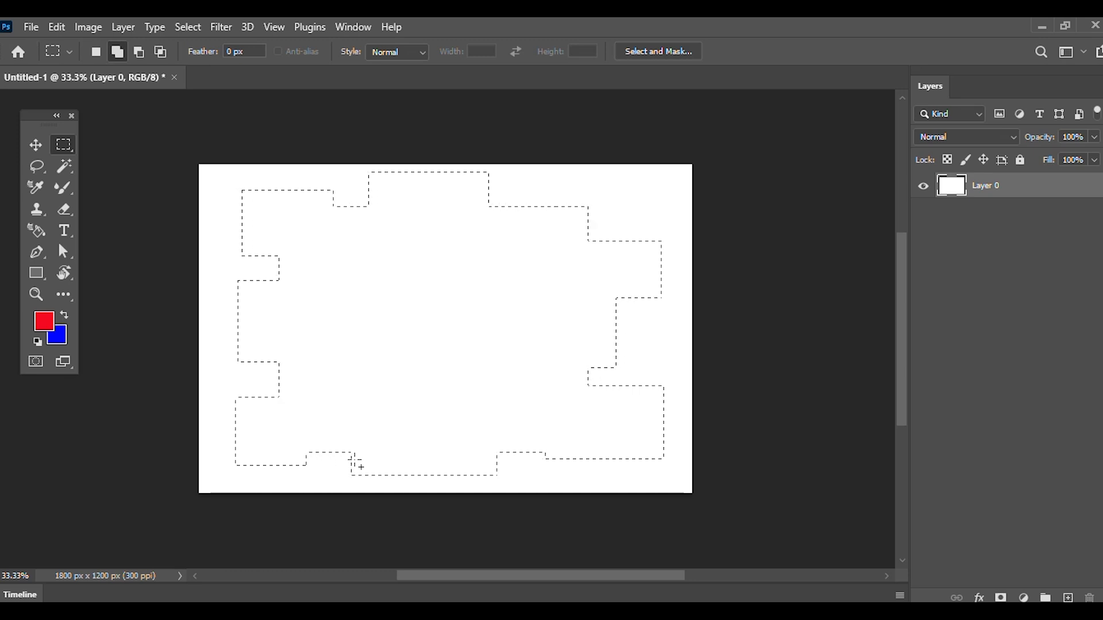
pyautogui.moveTo(553, 186); pyautogui.dragTo(622, 489)
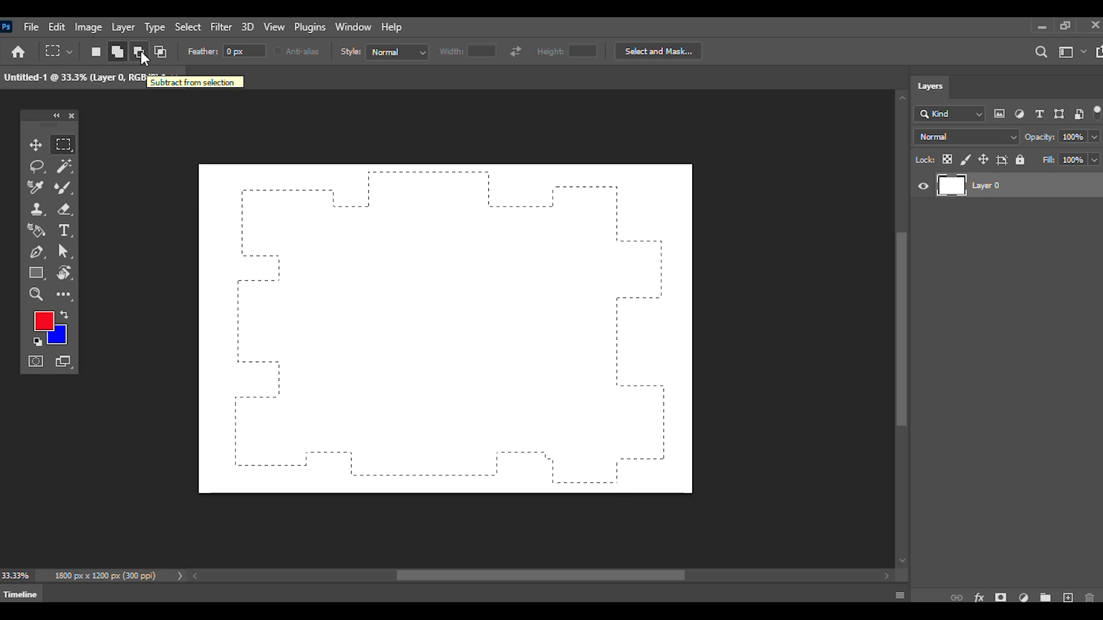
# - Build nested stepped shapes in the middle of the selection by alternately subtracting and adding rectangles
pyautogui.click(140, 51)
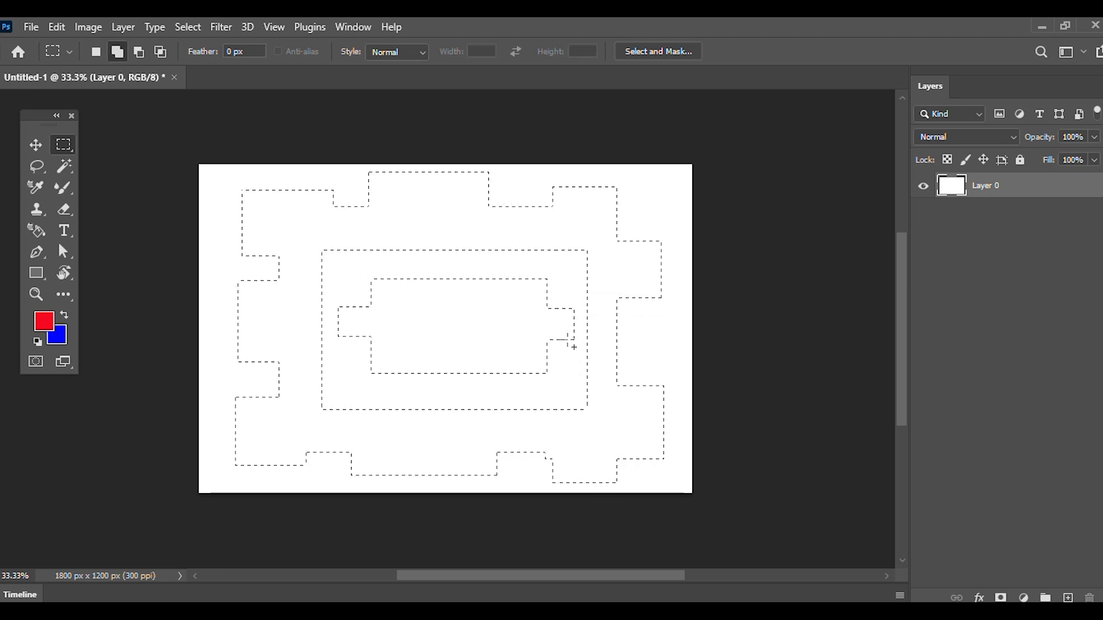
pyautogui.click(138, 52)
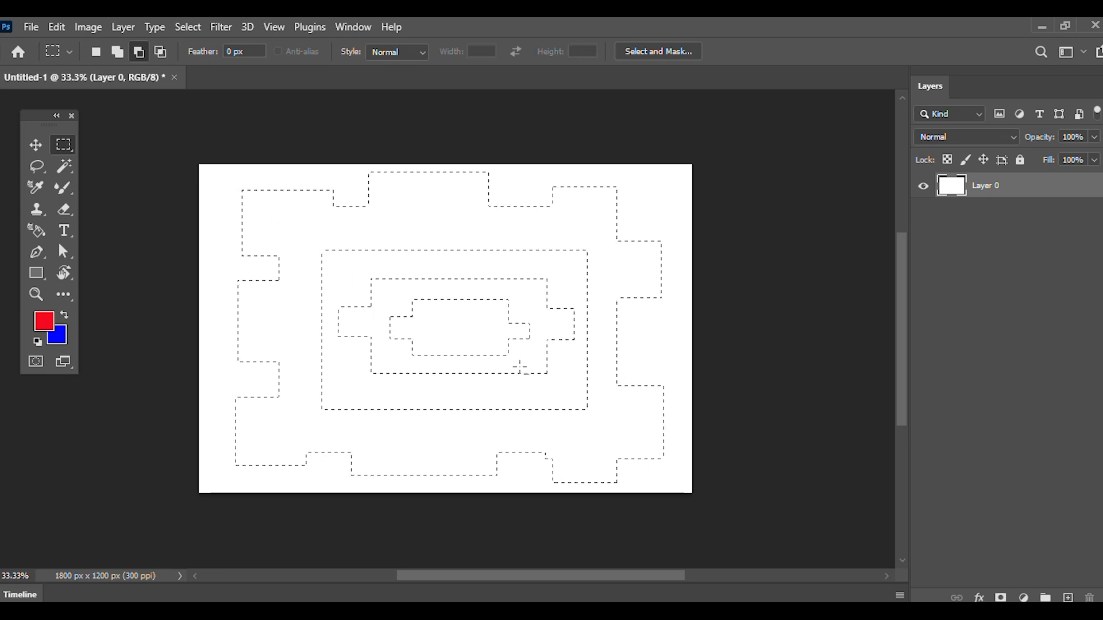
# - Intersect the nested selection with a tall, narrow rectangle through its middle and keep the intersect mode active
pyautogui.click(160, 50)
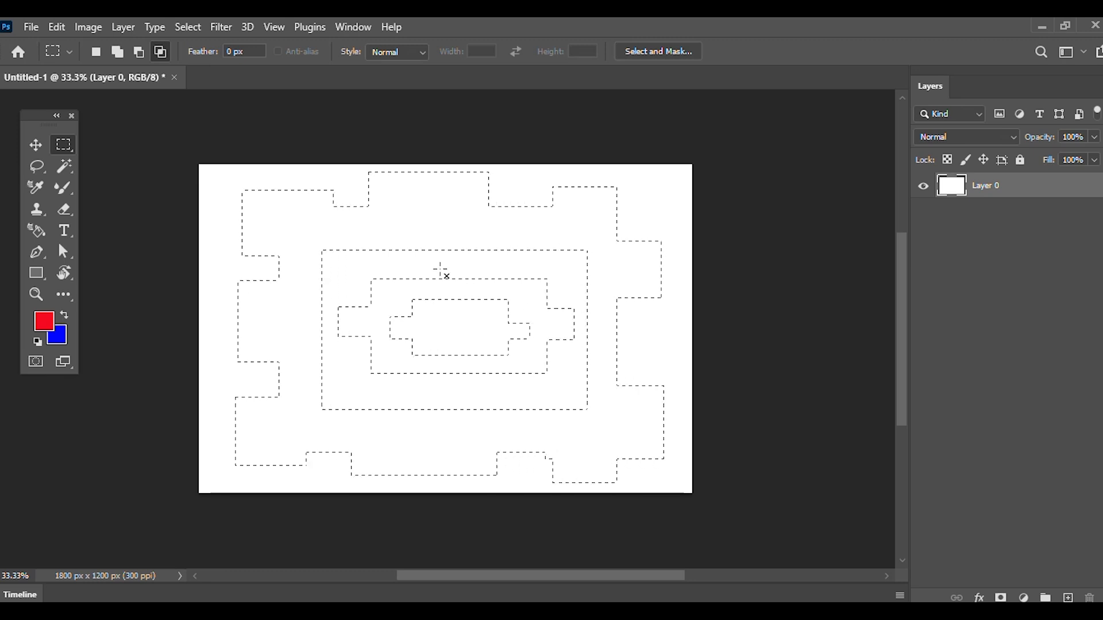
pyautogui.moveTo(440, 268); pyautogui.dragTo(478, 423)
pyautogui.click(97, 52)
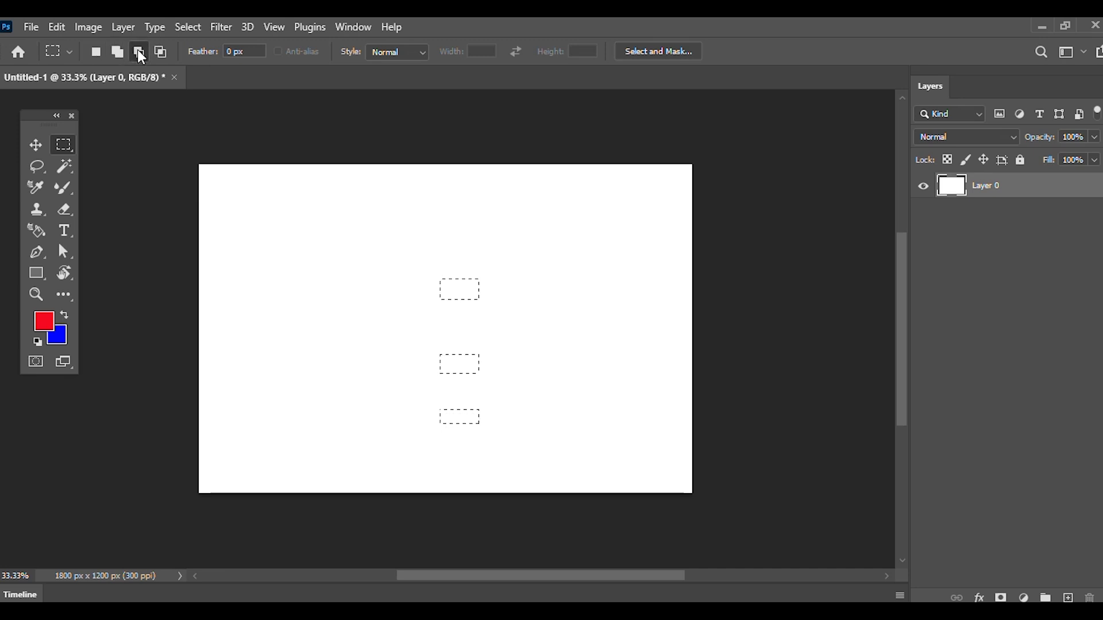
pyautogui.click(158, 53)
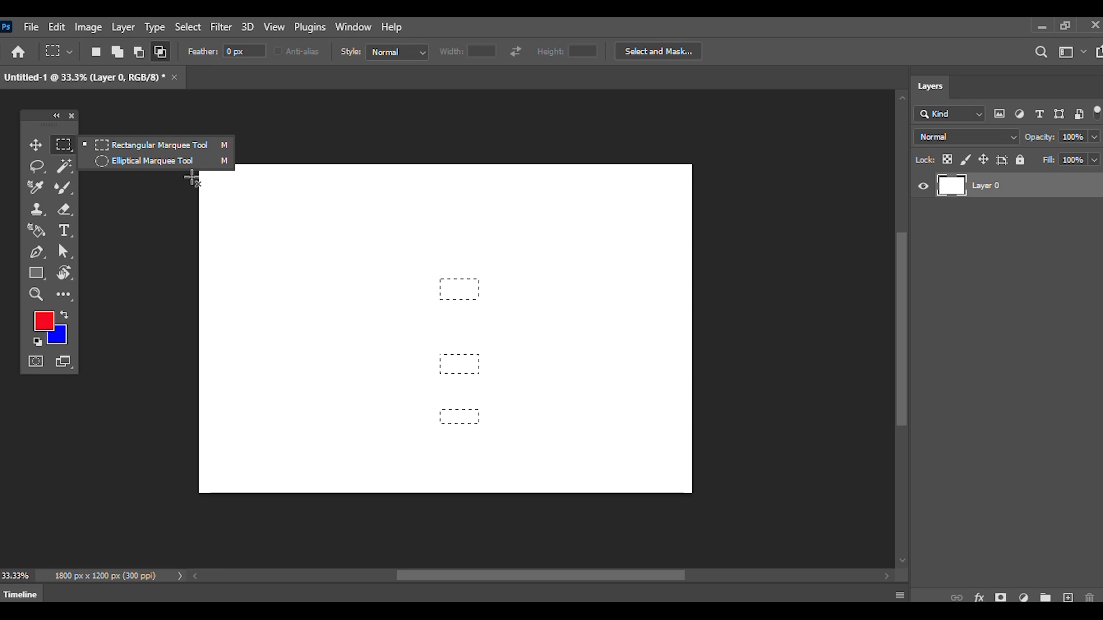
# - Replace the selection with a large circle near the canvas centre using the Elliptical Marquee, and add an ear-shaped ellipse on each side
pyautogui.click(160, 164)
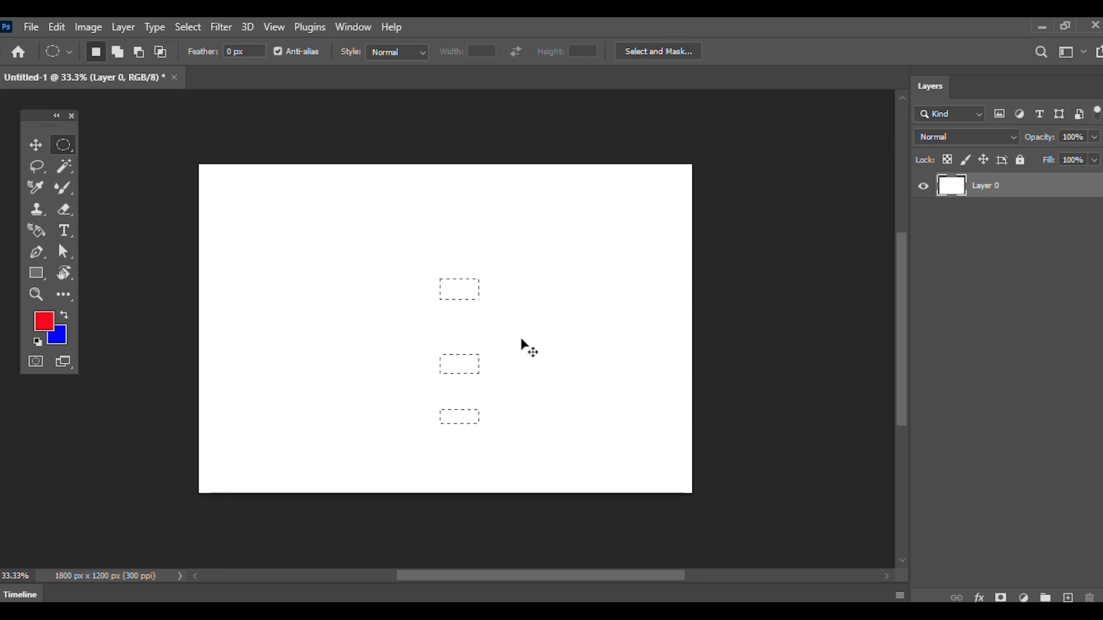
pyautogui.click(479, 340)
pyautogui.moveTo(446, 318); pyautogui.dragTo(577, 441)
pyautogui.moveTo(440, 308); pyautogui.dragTo(438, 332)
pyautogui.click(126, 56)
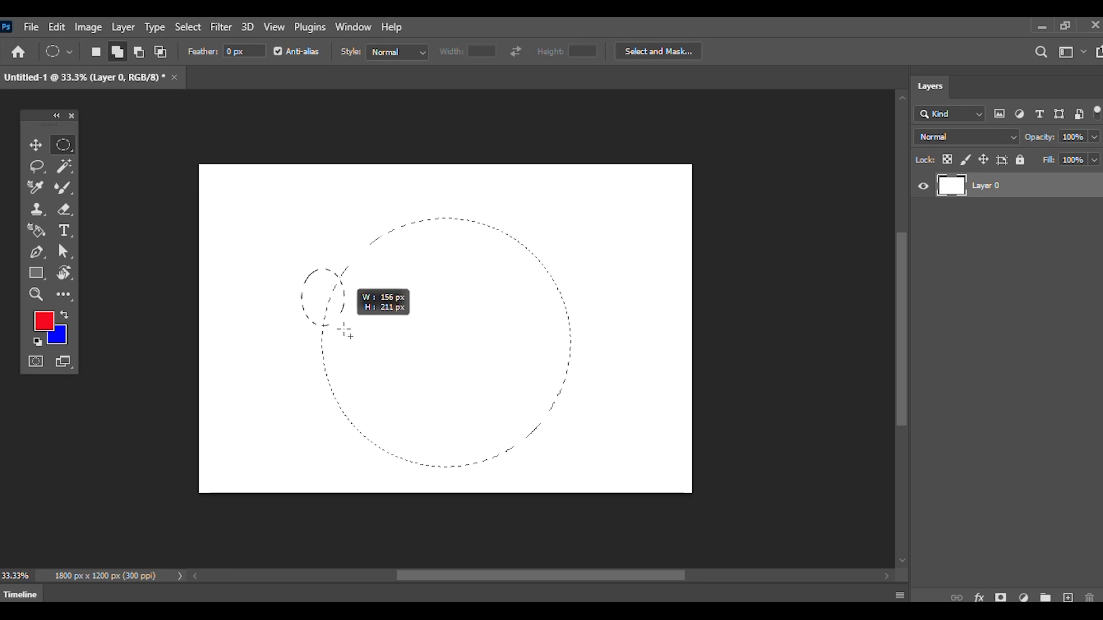
pyautogui.moveTo(598, 285); pyautogui.dragTo(566, 332)
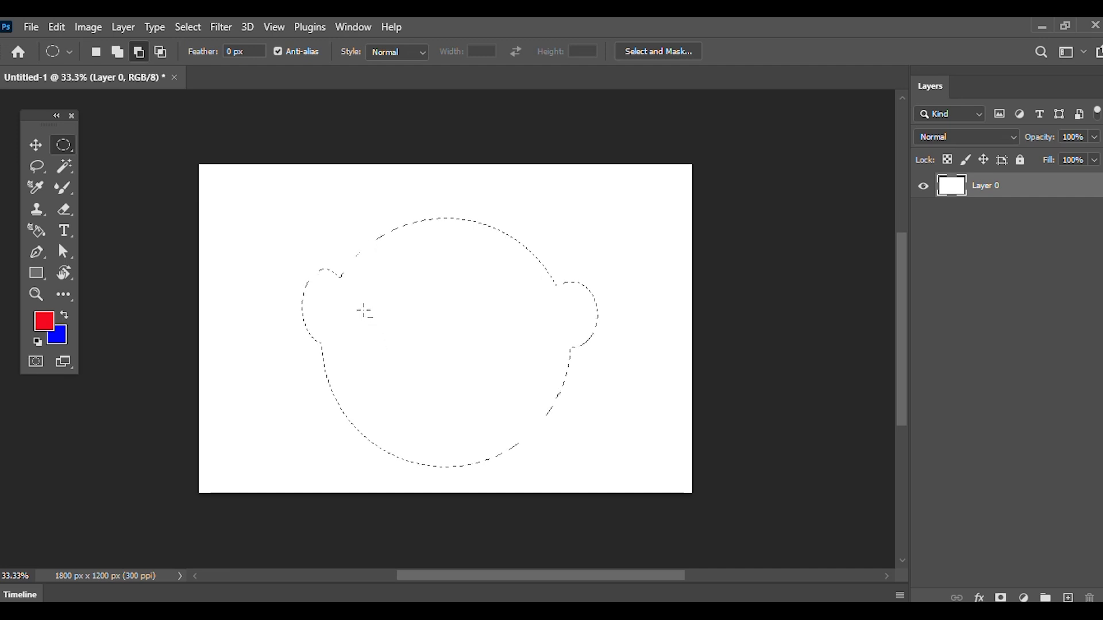
# - Subtract ellipses for the eyes, nose and mouth from the face selection, and add smaller ellipses inside the eyes and mouth
pyautogui.moveTo(435, 356); pyautogui.dragTo(435, 346)
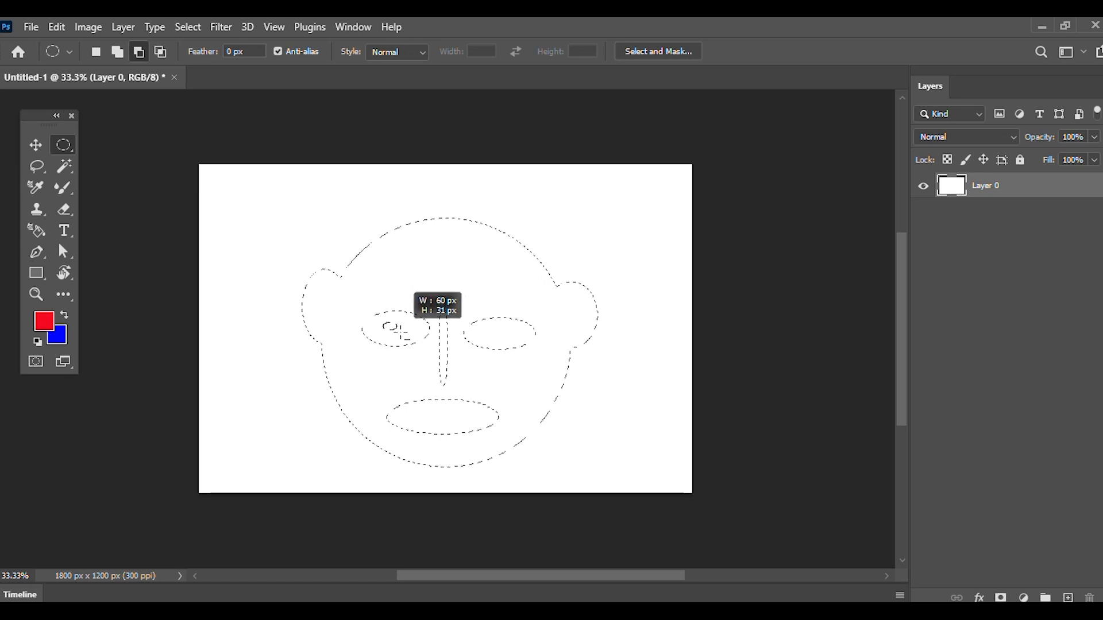
pyautogui.moveTo(400, 332); pyautogui.dragTo(411, 338)
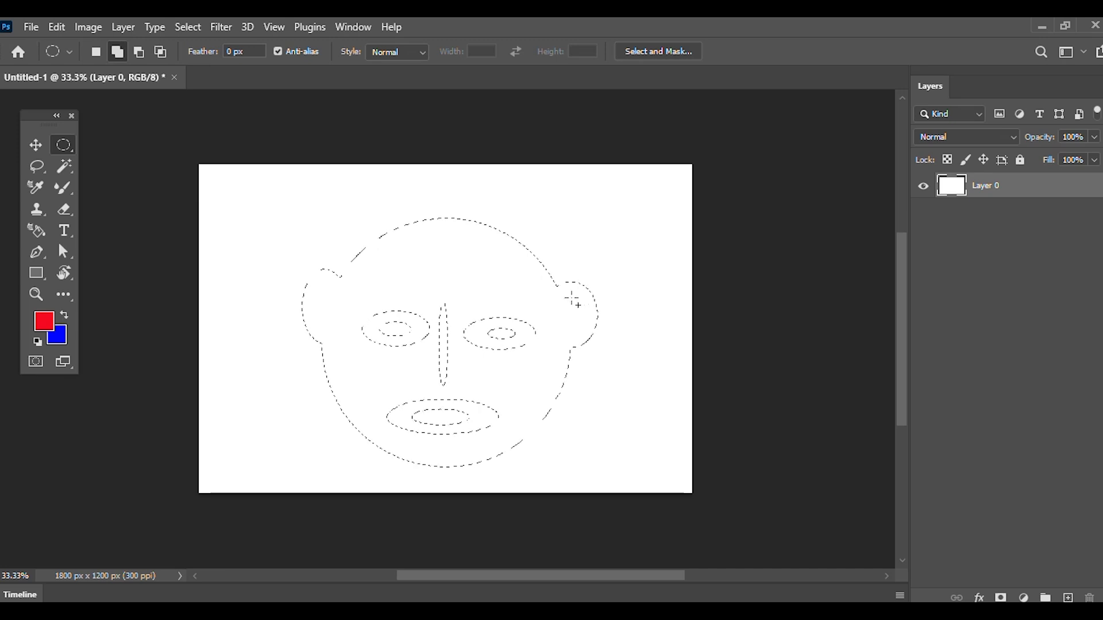
# - Subtract a small ellipse from each ear and one from the forehead of the face selection
pyautogui.moveTo(570, 302); pyautogui.dragTo(582, 333)
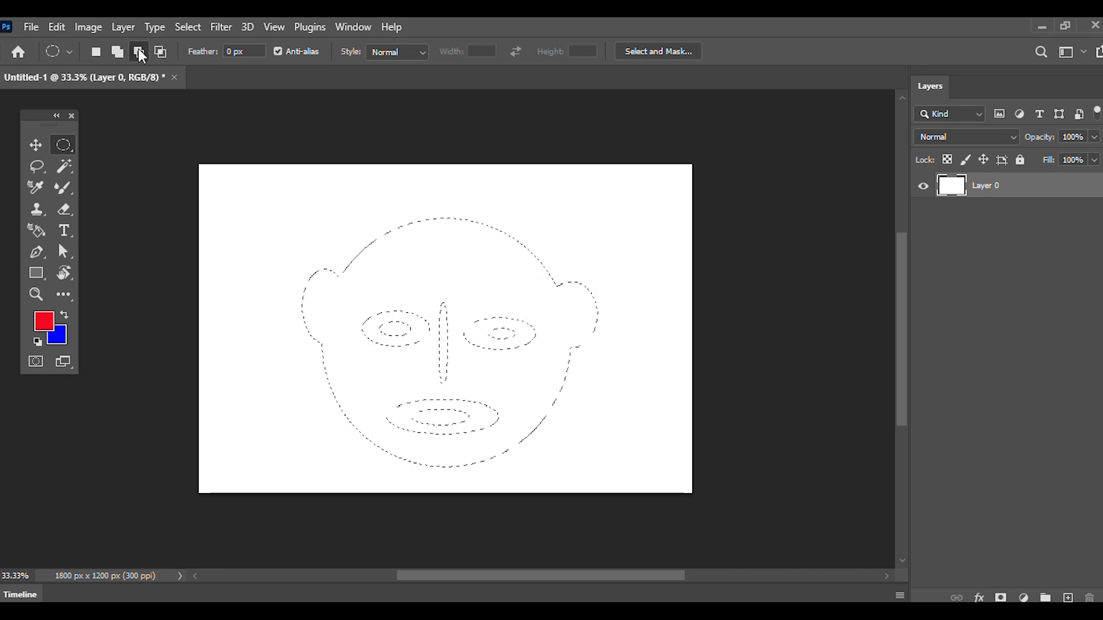
pyautogui.moveTo(568, 303); pyautogui.dragTo(587, 333)
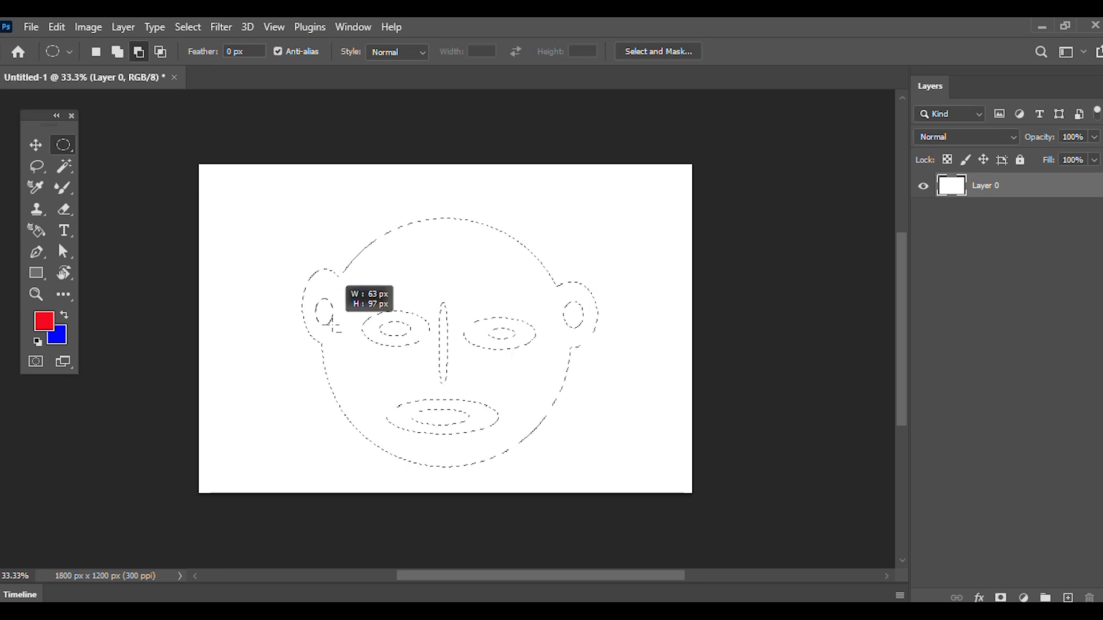
pyautogui.moveTo(335, 326); pyautogui.dragTo(336, 327)
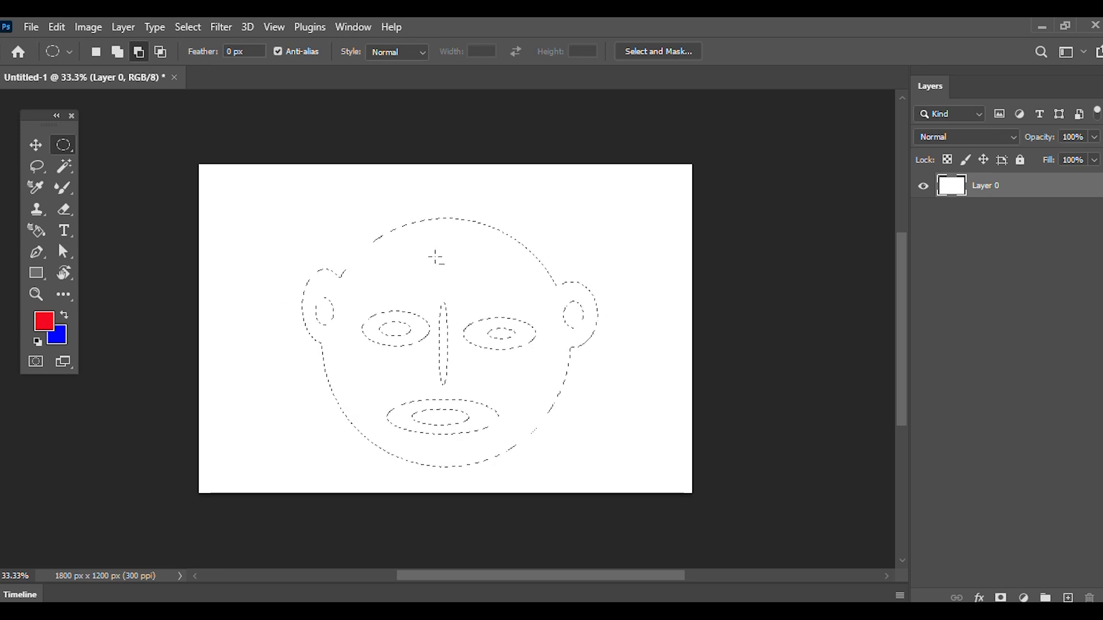
pyautogui.moveTo(429, 261); pyautogui.dragTo(470, 280)
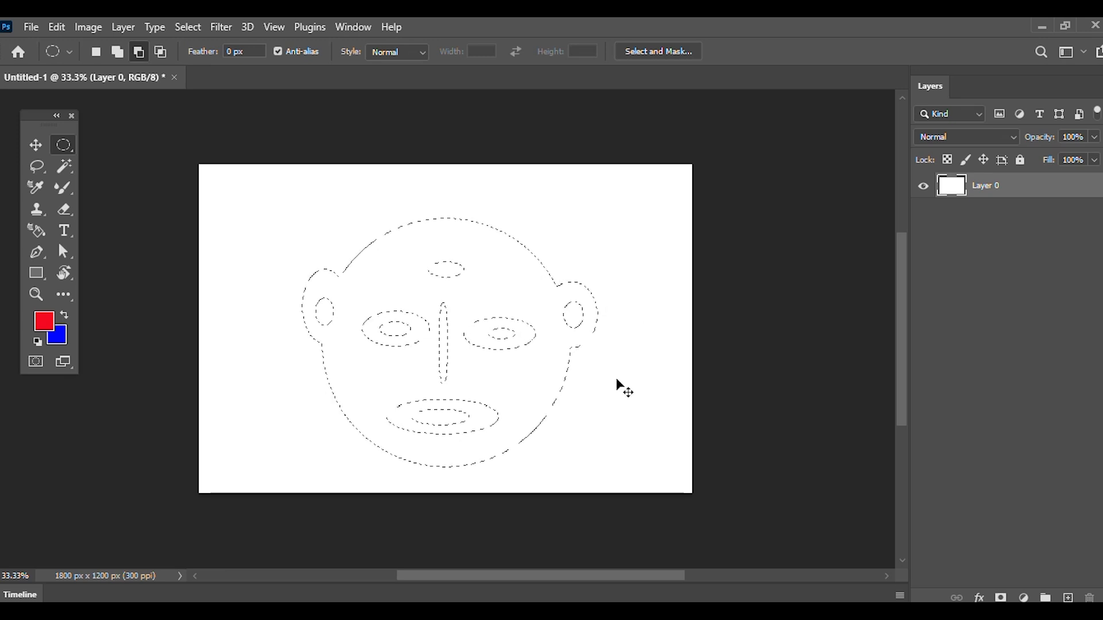
# - Create Layer 1 in Normal mode at 100% opacity and fill the face selection with red, replacing it with blue
pyautogui.hotkey('ctrl', 'shift', 'n')
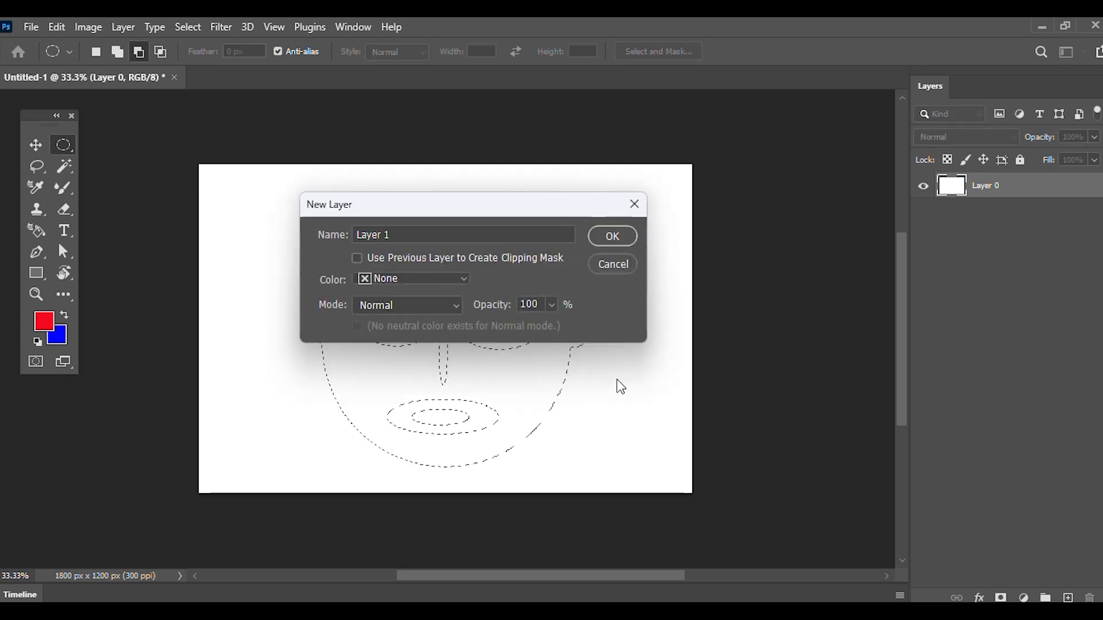
pyautogui.click(599, 232)
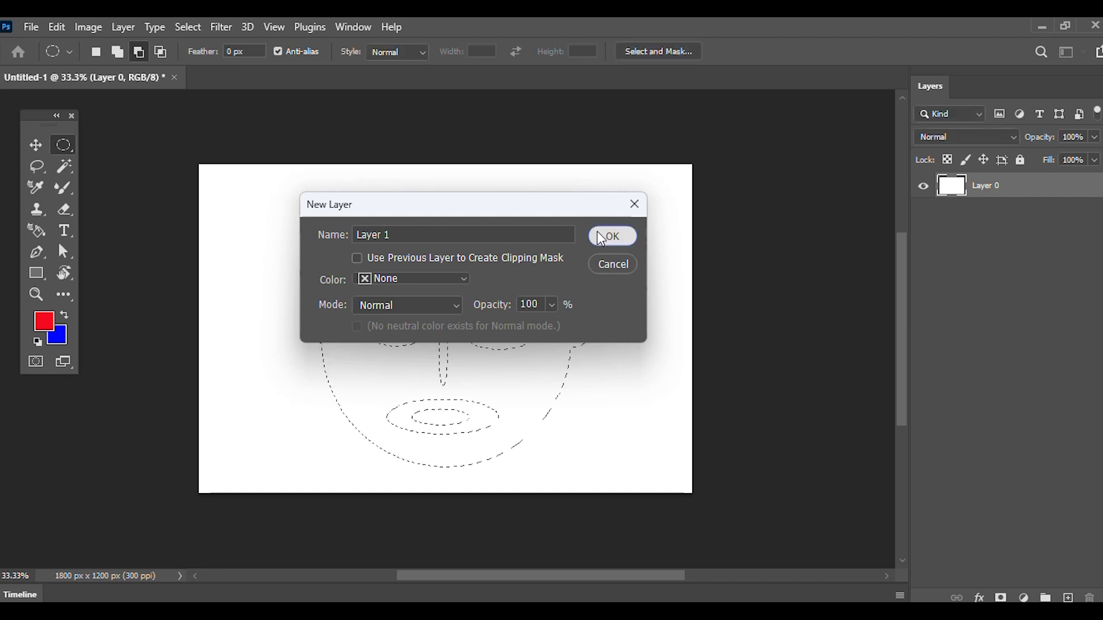
pyautogui.hotkey('alt', 'BackSpace')
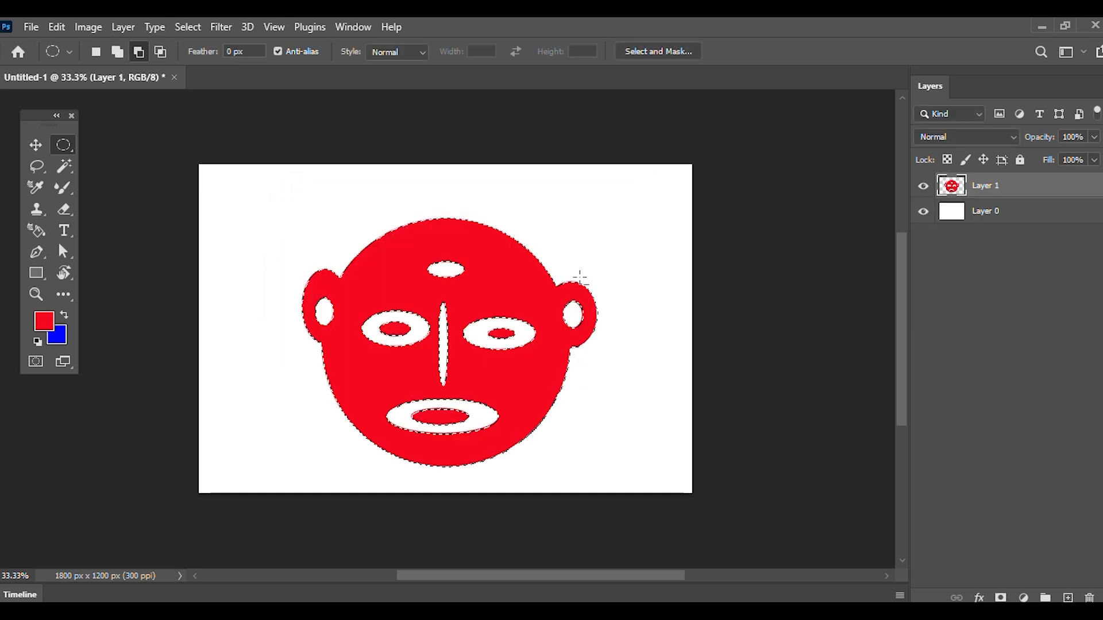
pyautogui.hotkey('ctrl', 'BackSpace')
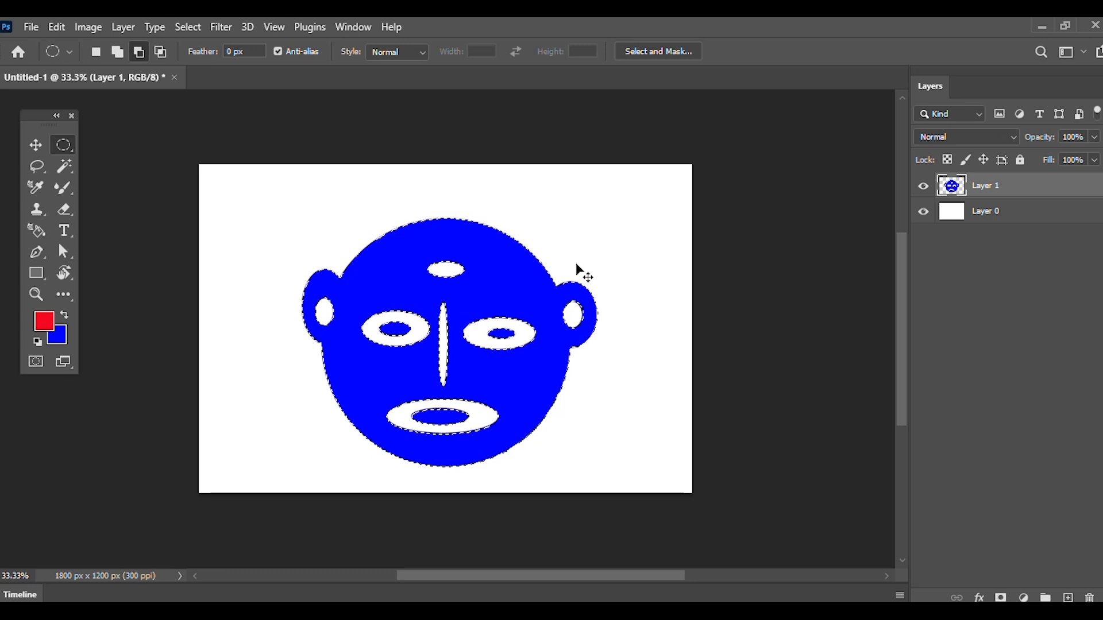
# - Deselect the face selection and move the blue face on Layer 1 higher on the canvas
pyautogui.hotkey('ctrl', 'd')
pyautogui.click(36, 144)
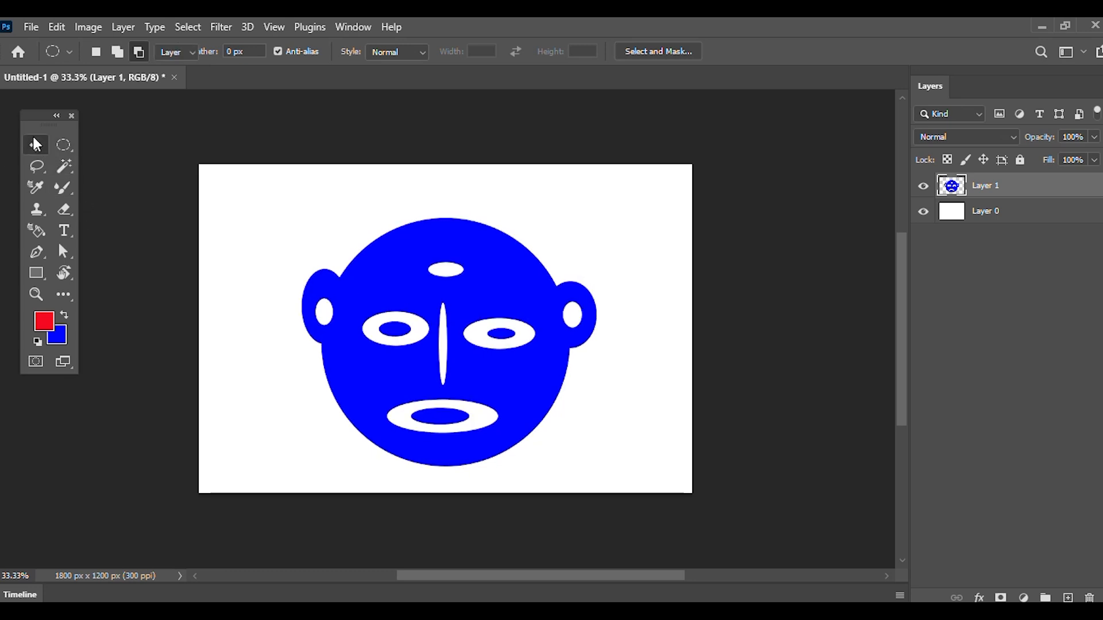
pyautogui.moveTo(512, 296); pyautogui.dragTo(509, 268)
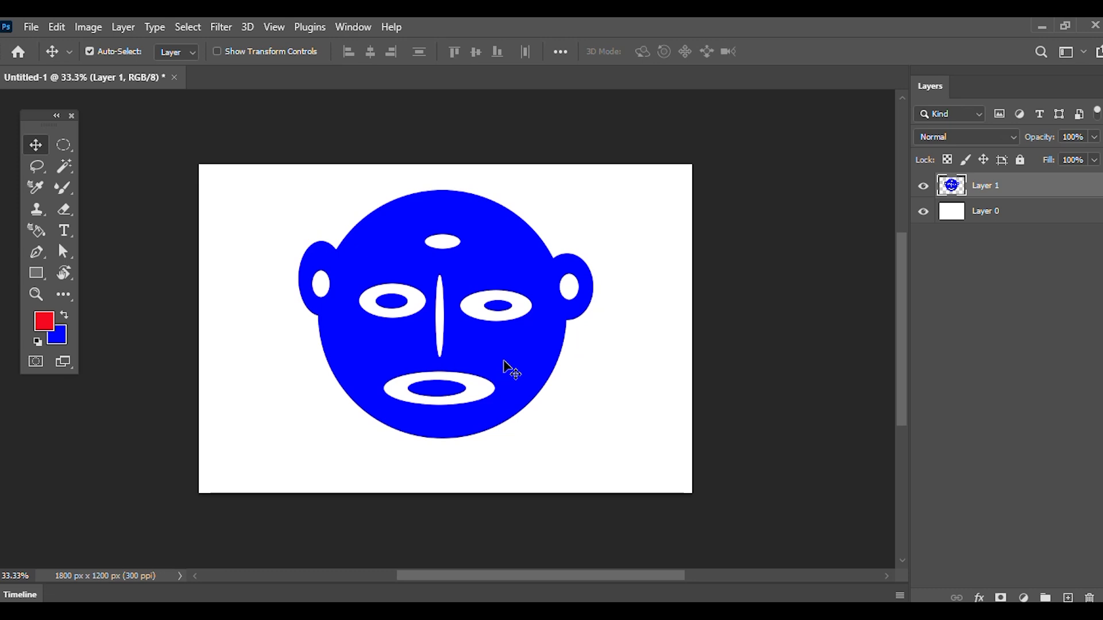
pyautogui.click(63, 145)
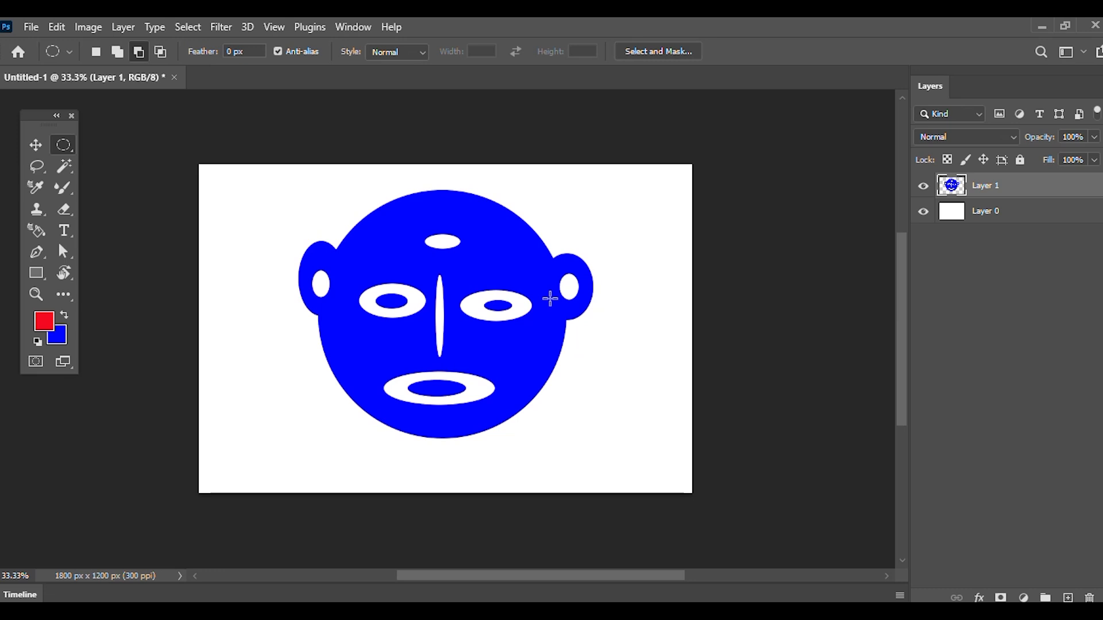
pyautogui.click(28, 26)
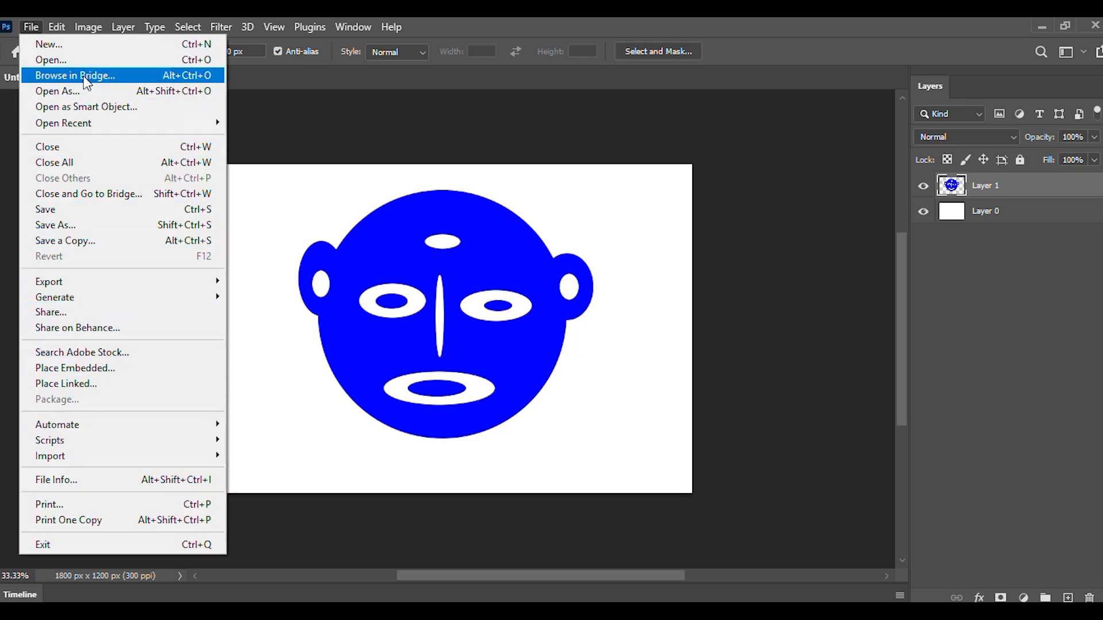
pyautogui.click(694, 253)
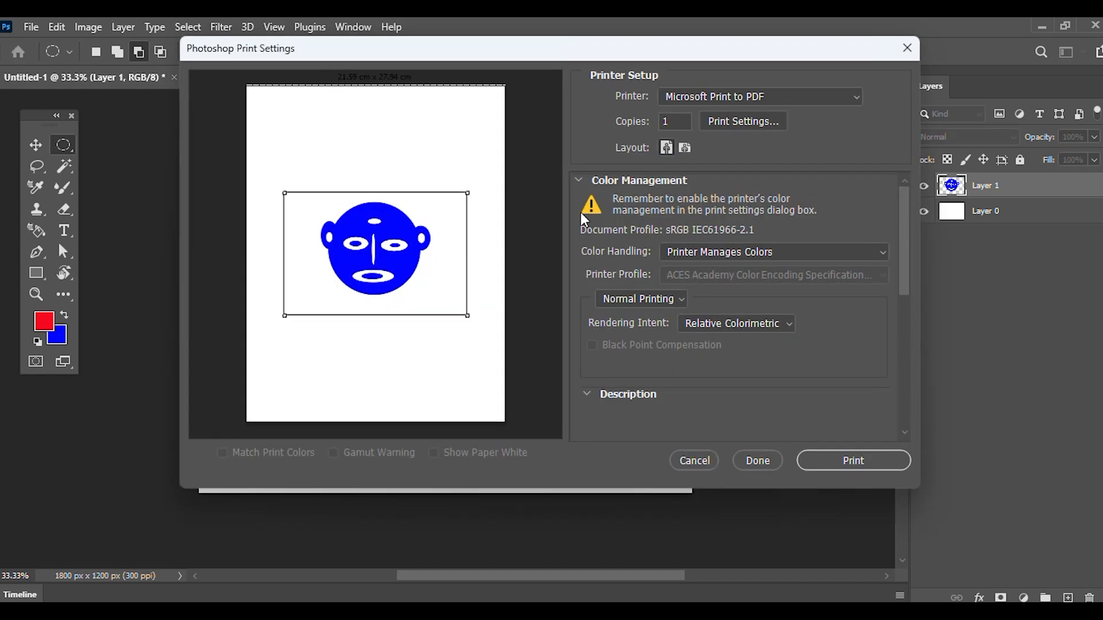
pyautogui.click(698, 458)
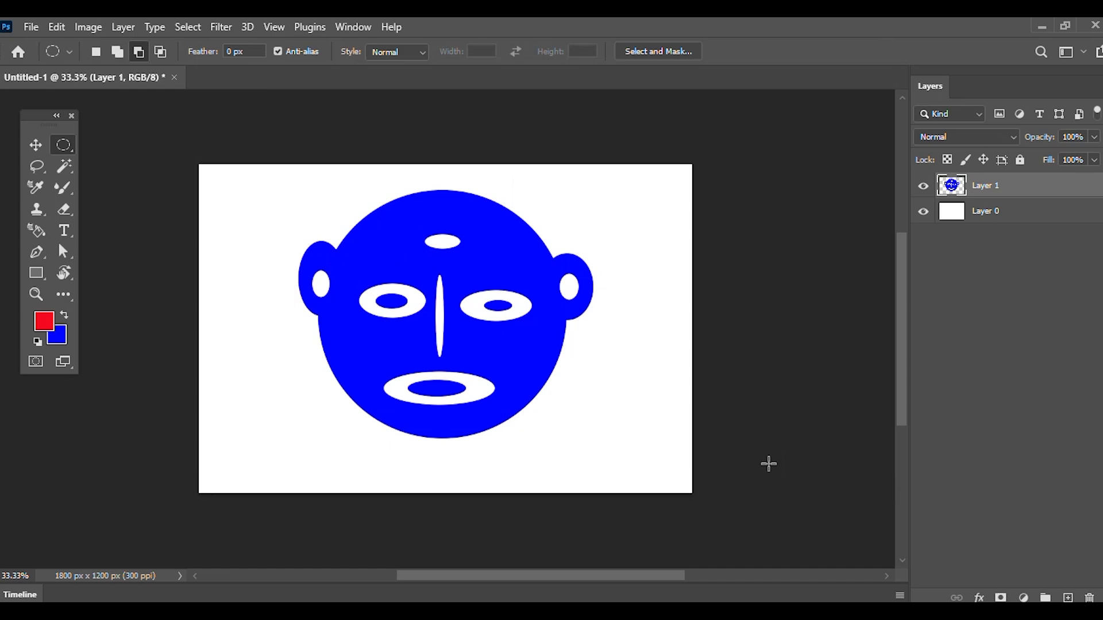
# - Open the portrait photo 517EDEYjsHL from the Desktop folder
pyautogui.hotkey('ctrl', 'o')
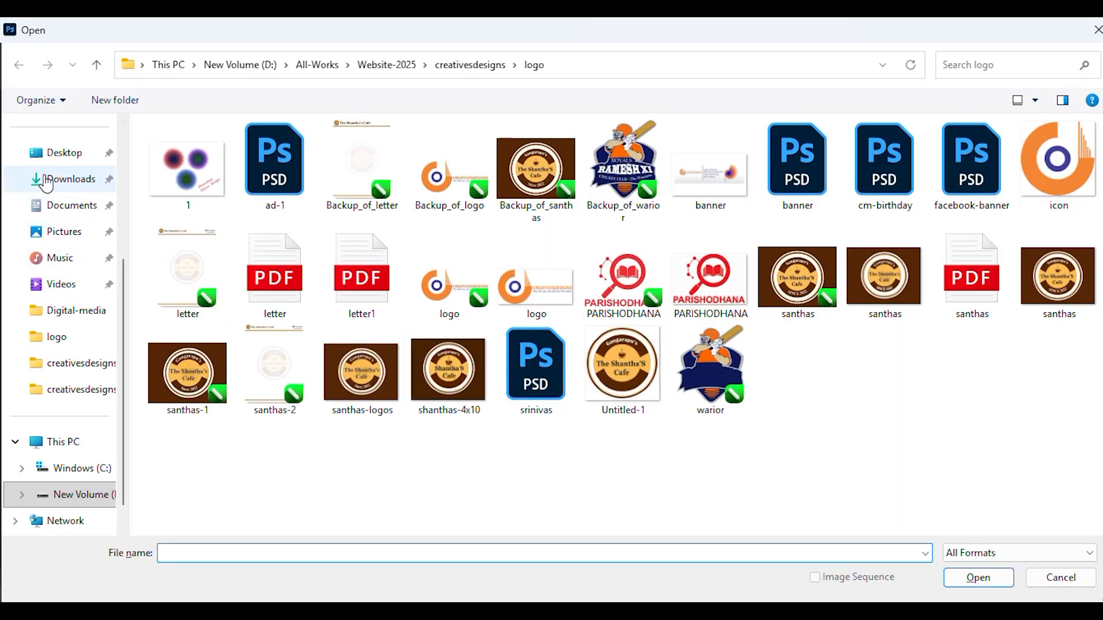
pyautogui.click(60, 166)
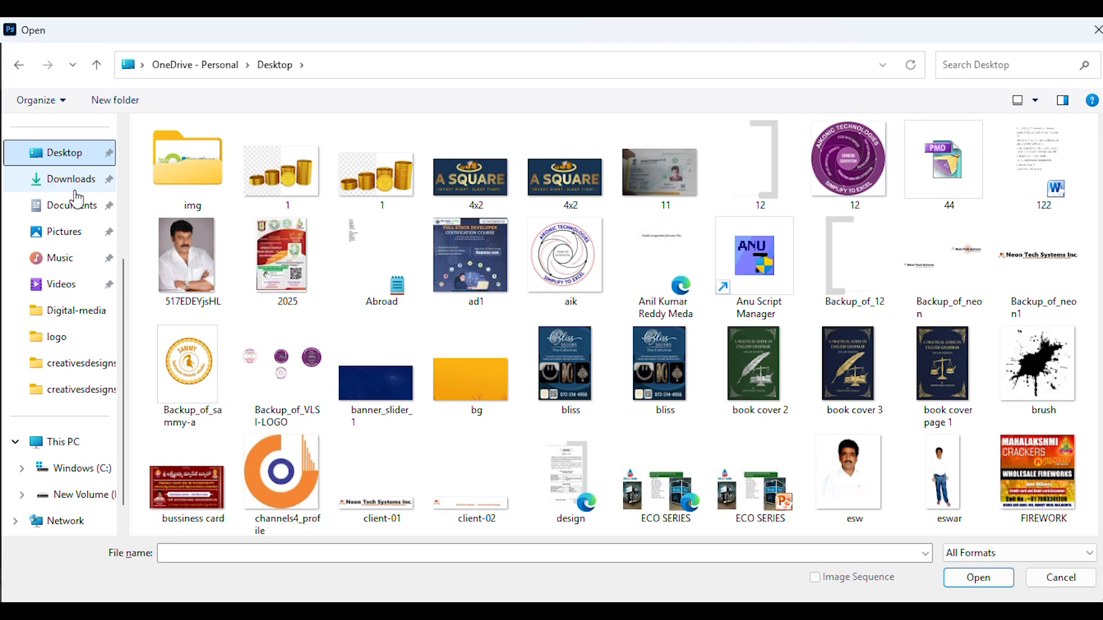
pyautogui.click(177, 260)
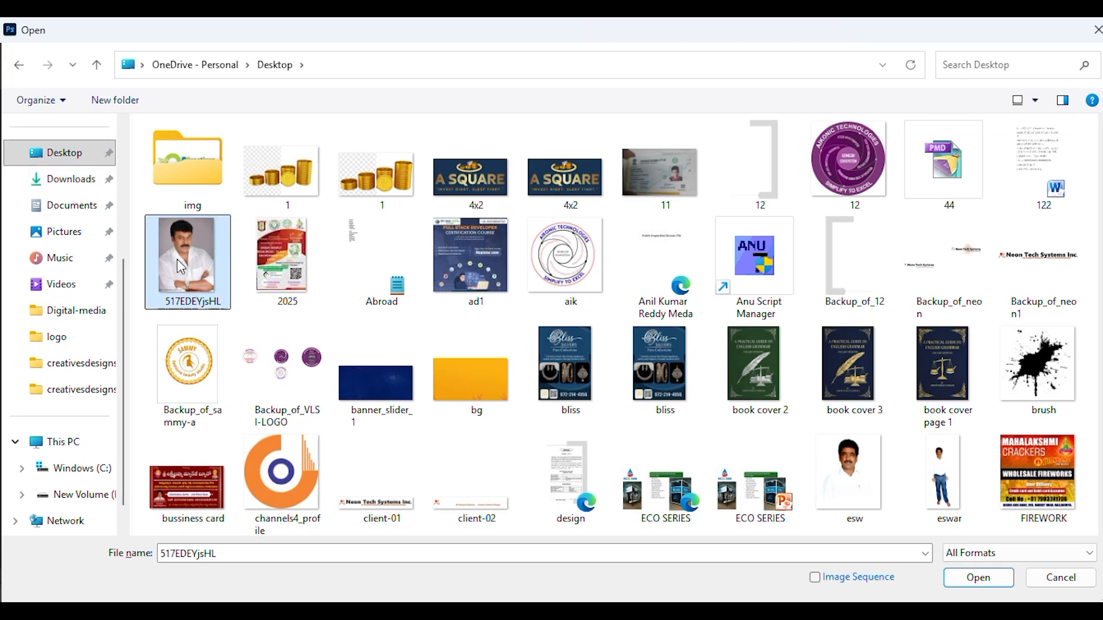
pyautogui.click(997, 588)
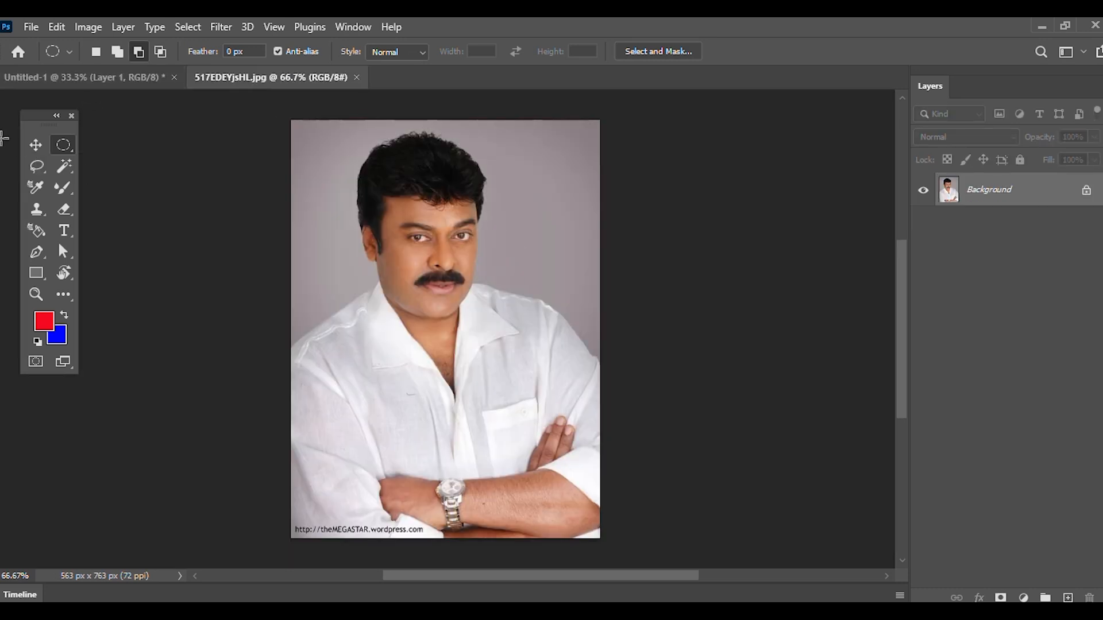
pyautogui.rightClick(65, 148)
pyautogui.click(126, 161)
pyautogui.moveTo(326, 131); pyautogui.dragTo(389, 204)
pyautogui.click(503, 354)
pyautogui.moveTo(543, 430); pyautogui.dragTo(385, 243)
pyautogui.moveTo(384, 241); pyautogui.dragTo(307, 65)
pyautogui.scroll(-5, 574, 448)
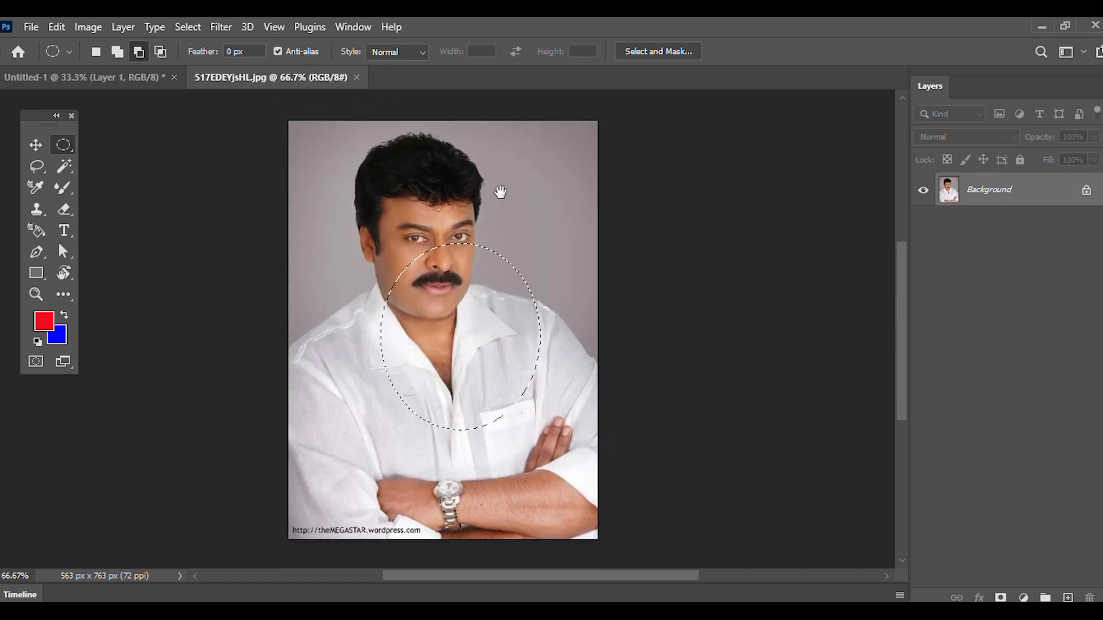
pyautogui.click(542, 215)
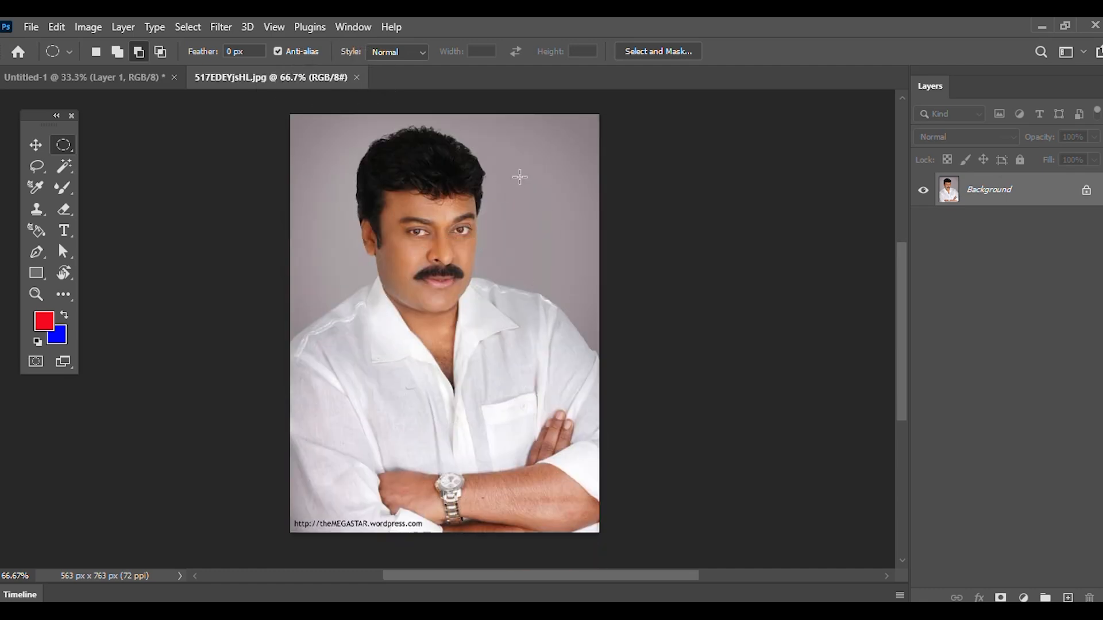
pyautogui.moveTo(520, 140); pyautogui.dragTo(521, 155)
pyautogui.click(478, 190)
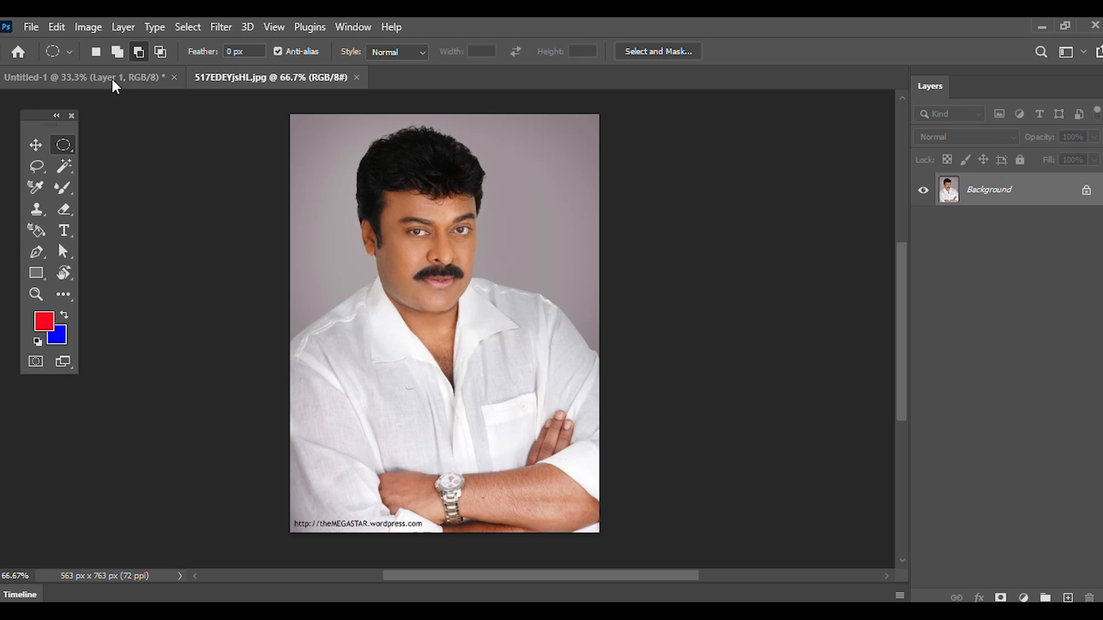
# - Make a new circular selection around the man's head and collar, with the Elliptical Marquee set to New selection mode
pyautogui.click(93, 51)
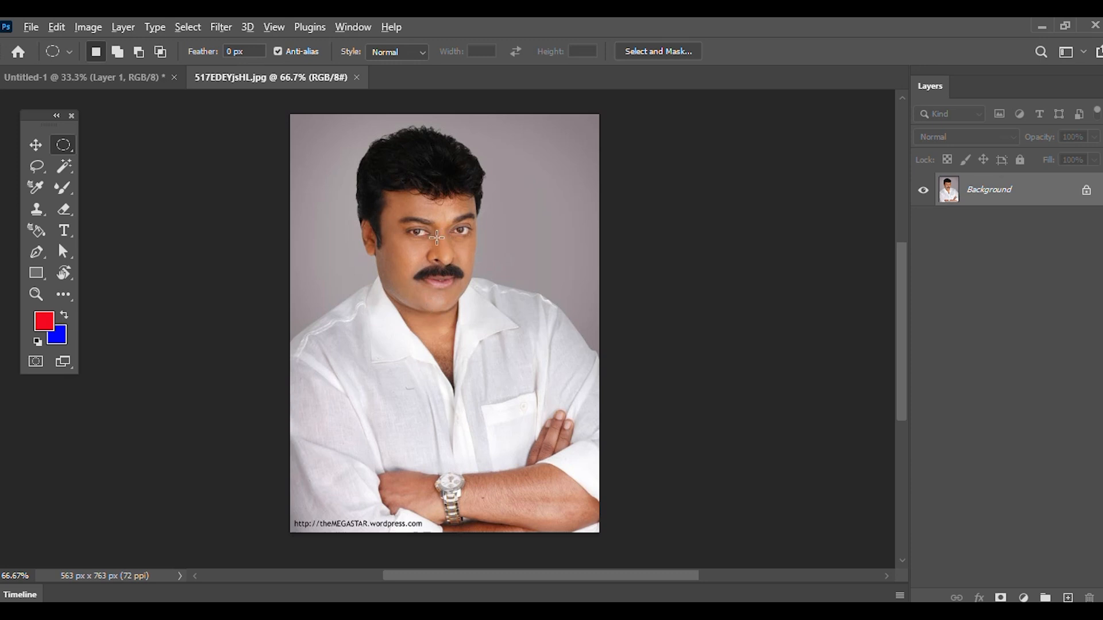
pyautogui.moveTo(437, 237); pyautogui.dragTo(553, 362)
pyautogui.click(35, 145)
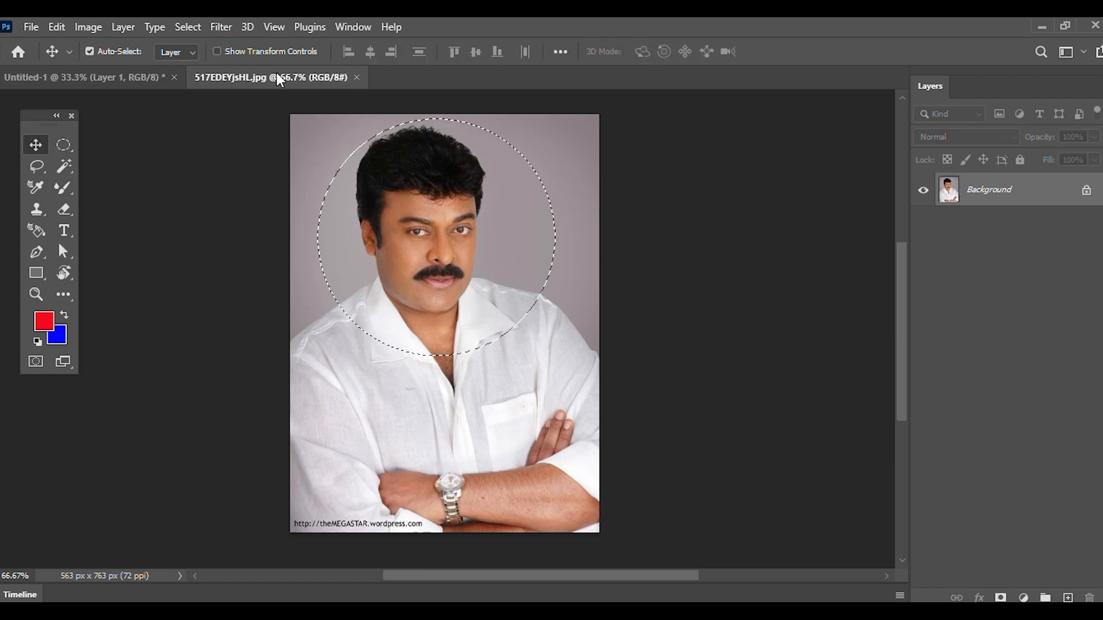
# - Float the photo and Untitled-1 as separate windows and place them side by side
pyautogui.moveTo(278, 75); pyautogui.dragTo(488, 163)
pyautogui.moveTo(122, 77); pyautogui.dragTo(157, 120)
pyautogui.click(635, 296)
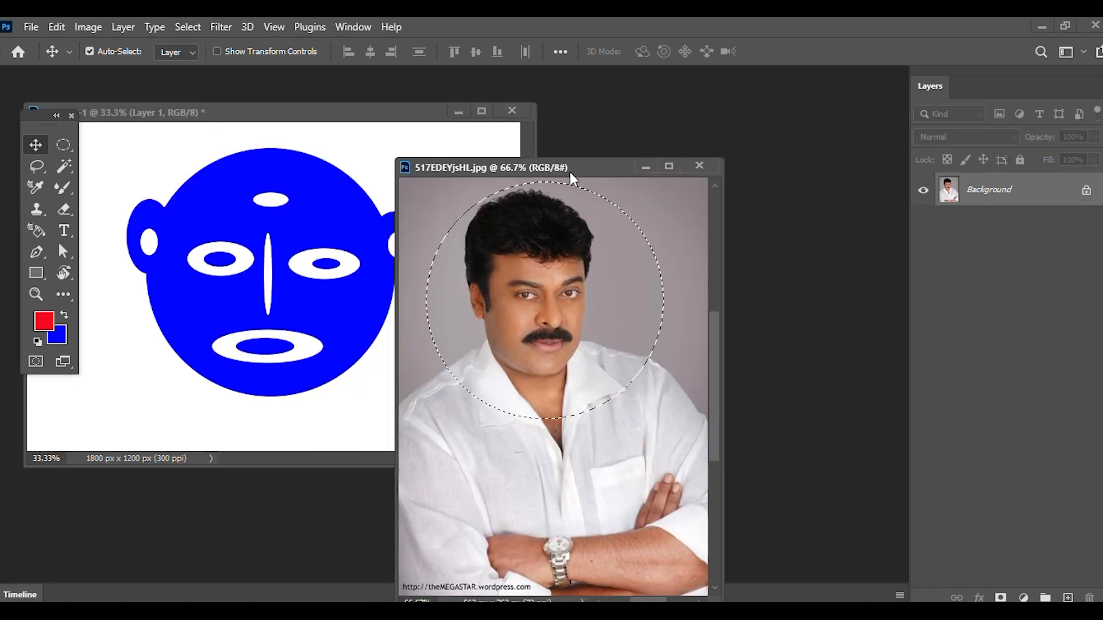
pyautogui.moveTo(571, 174); pyautogui.dragTo(705, 142)
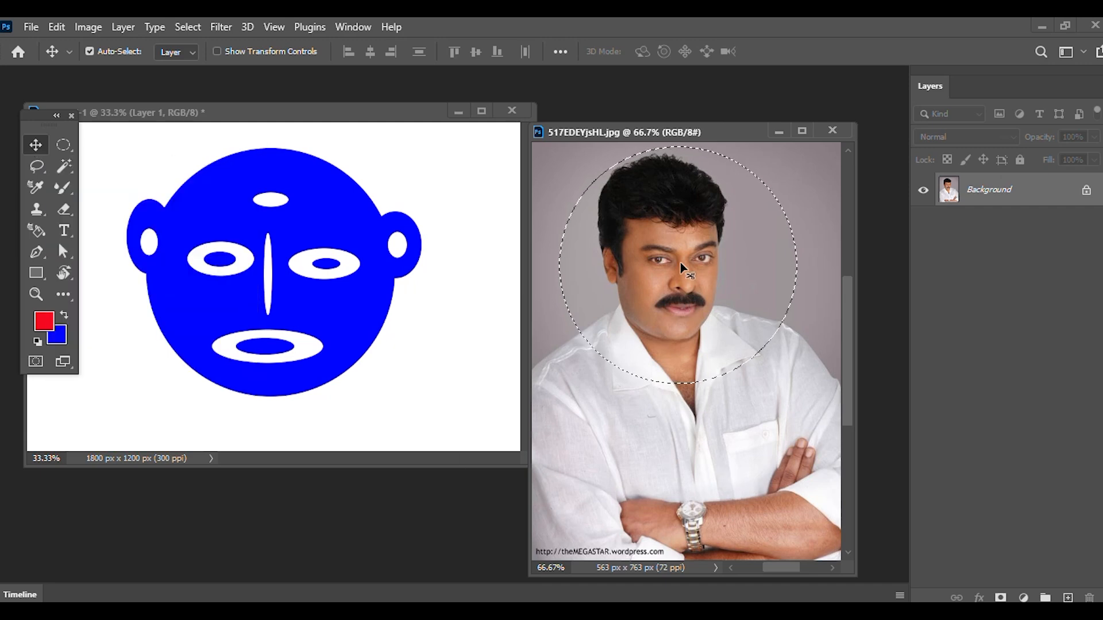
# - Copy the circular photo selection into Untitled-1 with the Move tool, placing it over the middle of the blue face
pyautogui.moveTo(681, 267); pyautogui.dragTo(285, 266)
pyautogui.click(802, 309)
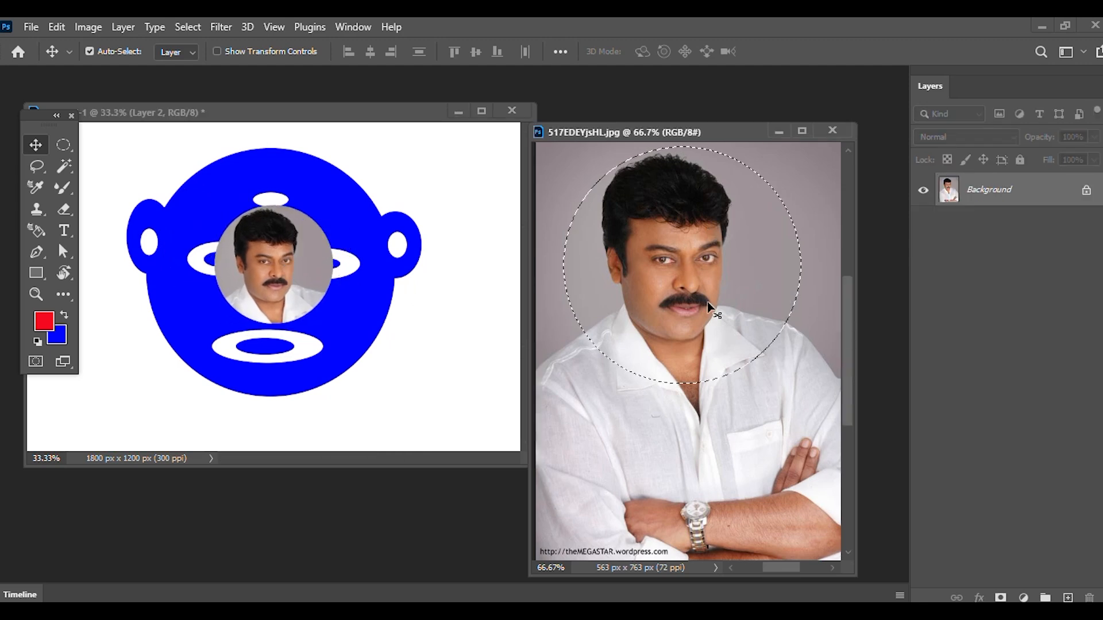
pyautogui.click(331, 269)
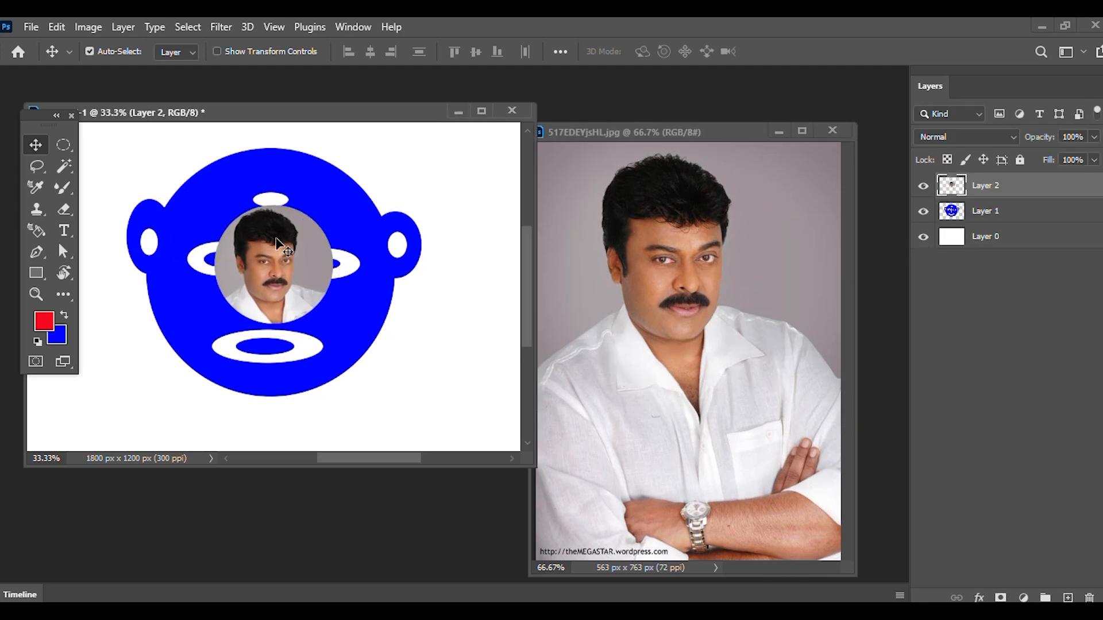
# - Deselect the circle in the photo and select the head and collar with a square Rectangular Marquee selection
pyautogui.click(712, 284)
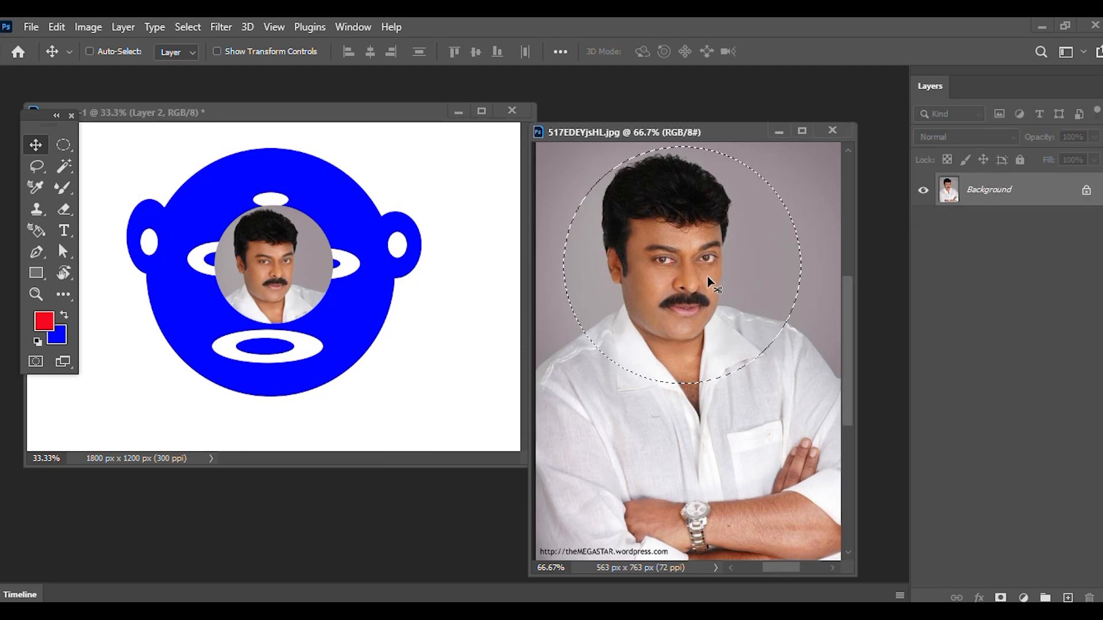
pyautogui.hotkey('ctrl', 'd')
pyautogui.click(63, 150)
pyautogui.rightClick(62, 151)
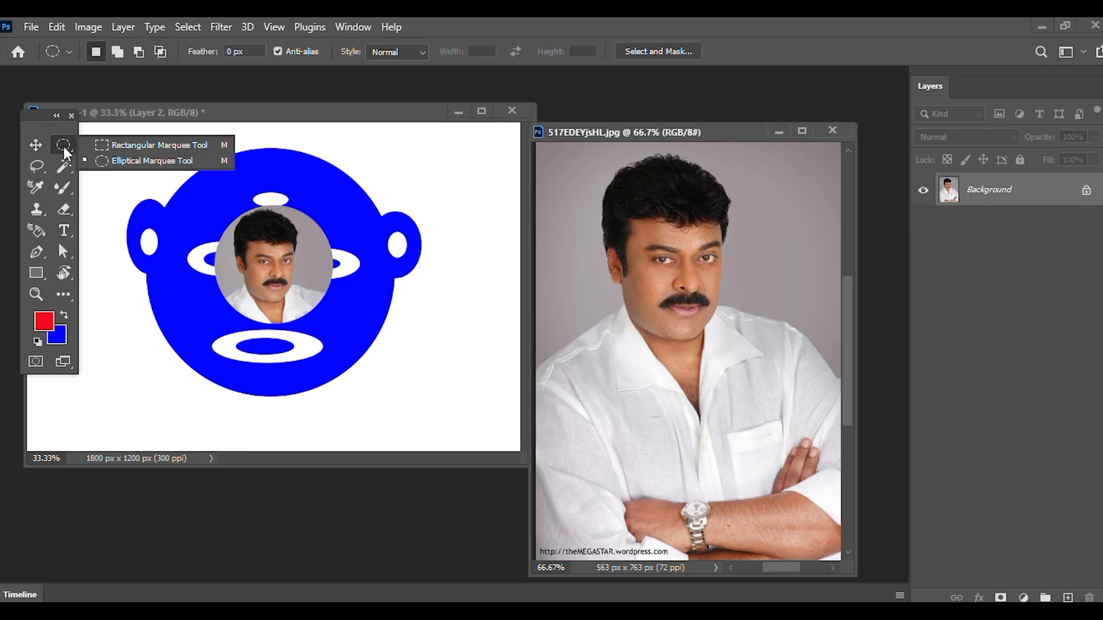
pyautogui.click(98, 144)
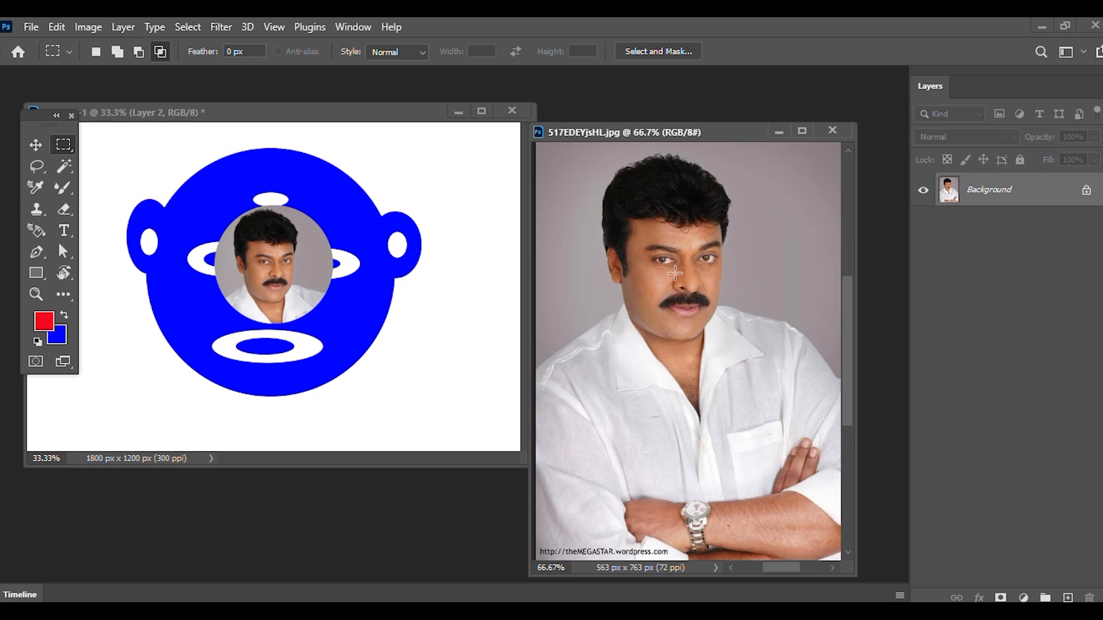
pyautogui.moveTo(673, 275); pyautogui.dragTo(749, 368)
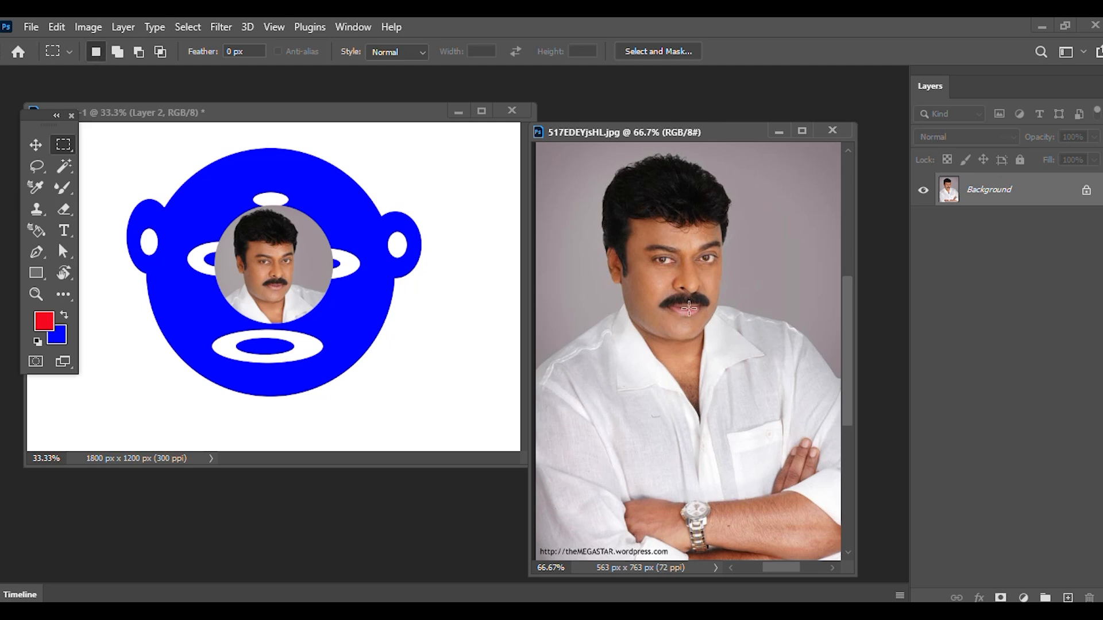
pyautogui.moveTo(685, 290); pyautogui.dragTo(812, 459)
pyautogui.moveTo(712, 357); pyautogui.dragTo(719, 336)
# - Copy the square photo selection into Untitled-1 with the Move tool and position it to the right of the circular portrait
pyautogui.press('v')
pyautogui.moveTo(702, 284); pyautogui.dragTo(408, 267)
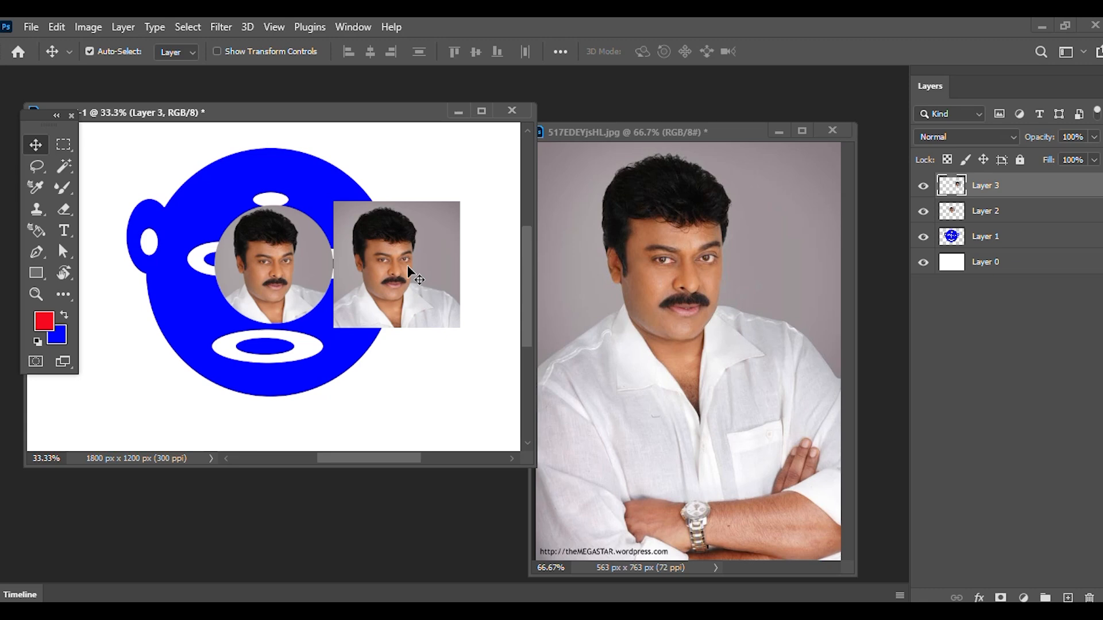
pyautogui.moveTo(409, 267); pyautogui.dragTo(448, 215)
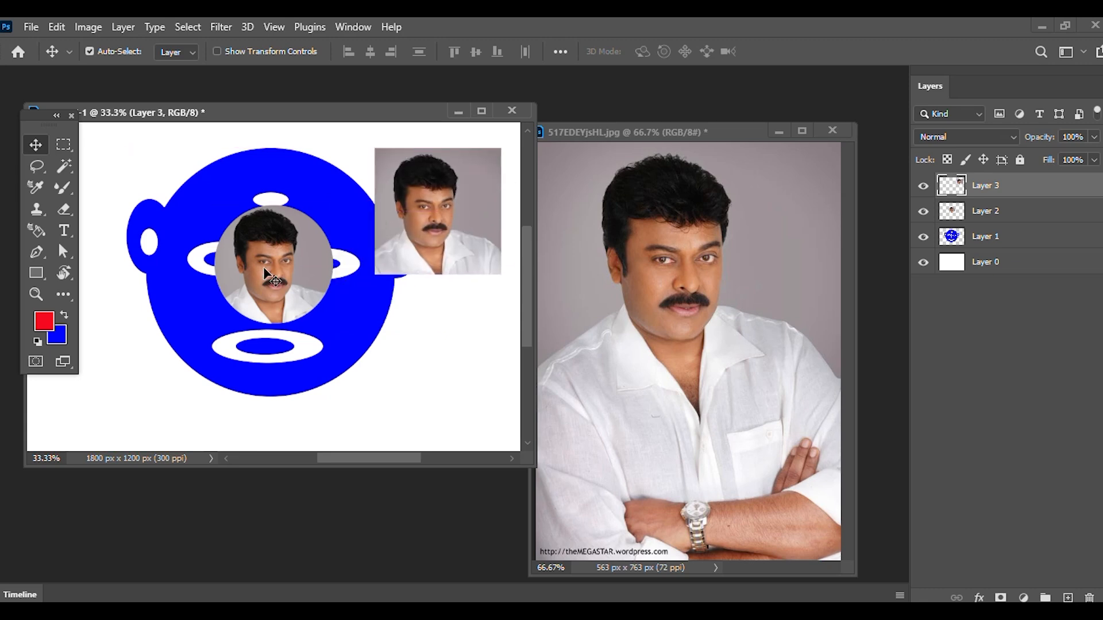
pyautogui.moveTo(497, 179); pyautogui.dragTo(488, 229)
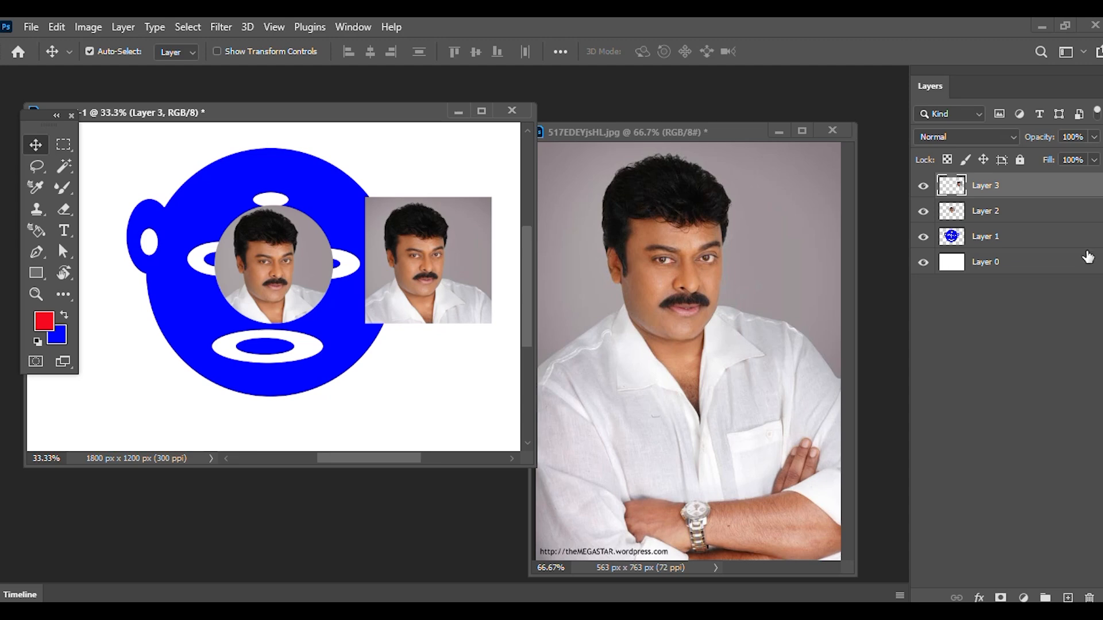
# - Select Layer 1 from the canvas and move the blue face toward the canvas's left side
pyautogui.click(1004, 211)
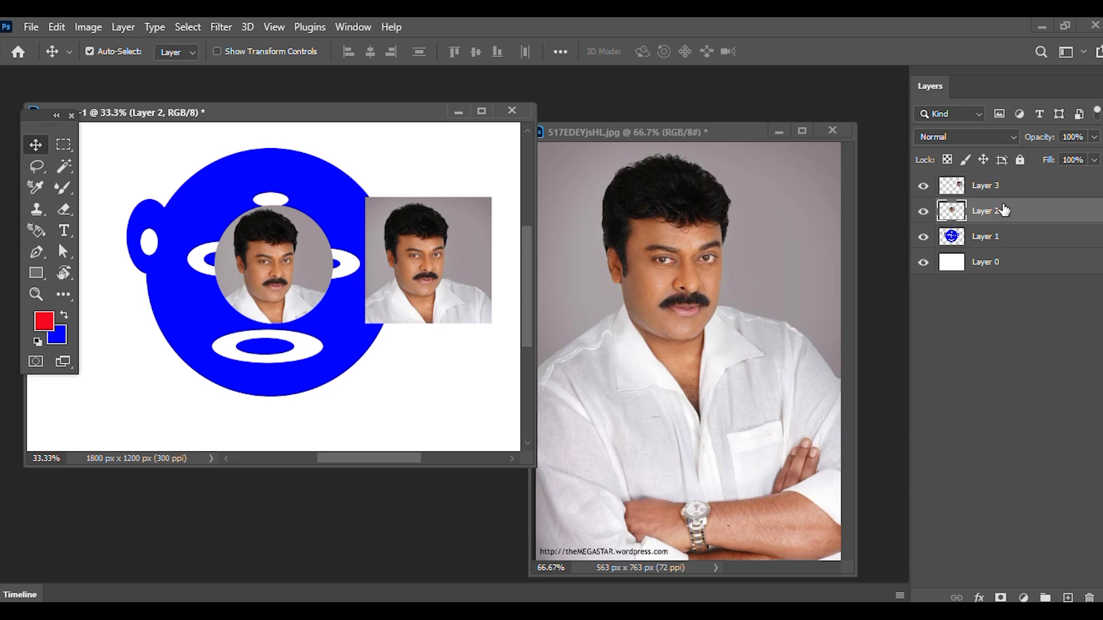
pyautogui.click(997, 187)
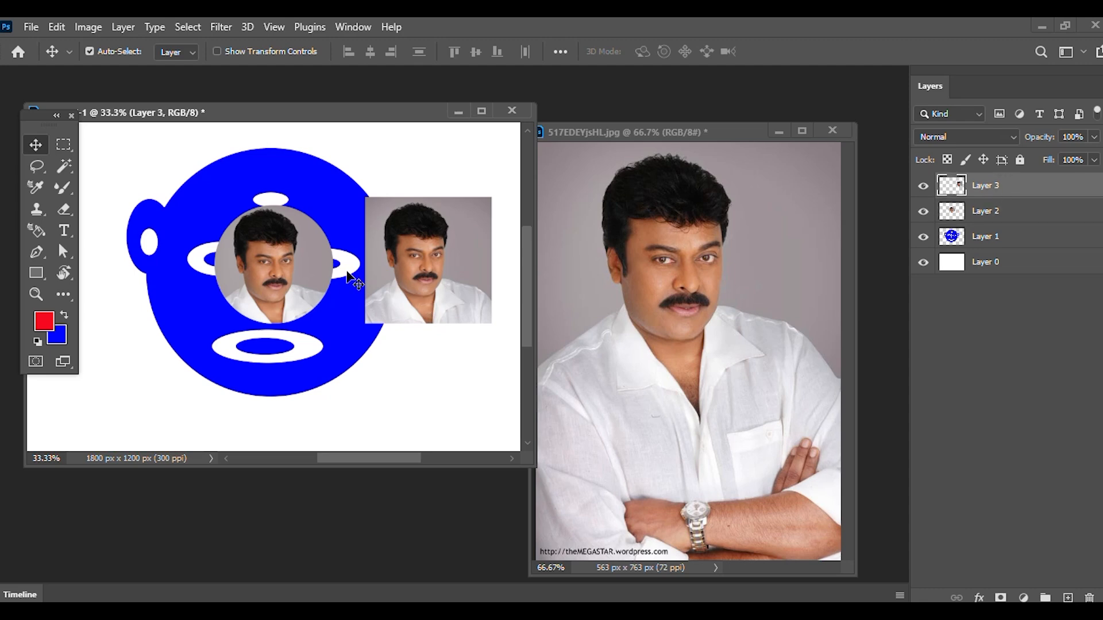
pyautogui.rightClick(182, 317)
pyautogui.click(202, 324)
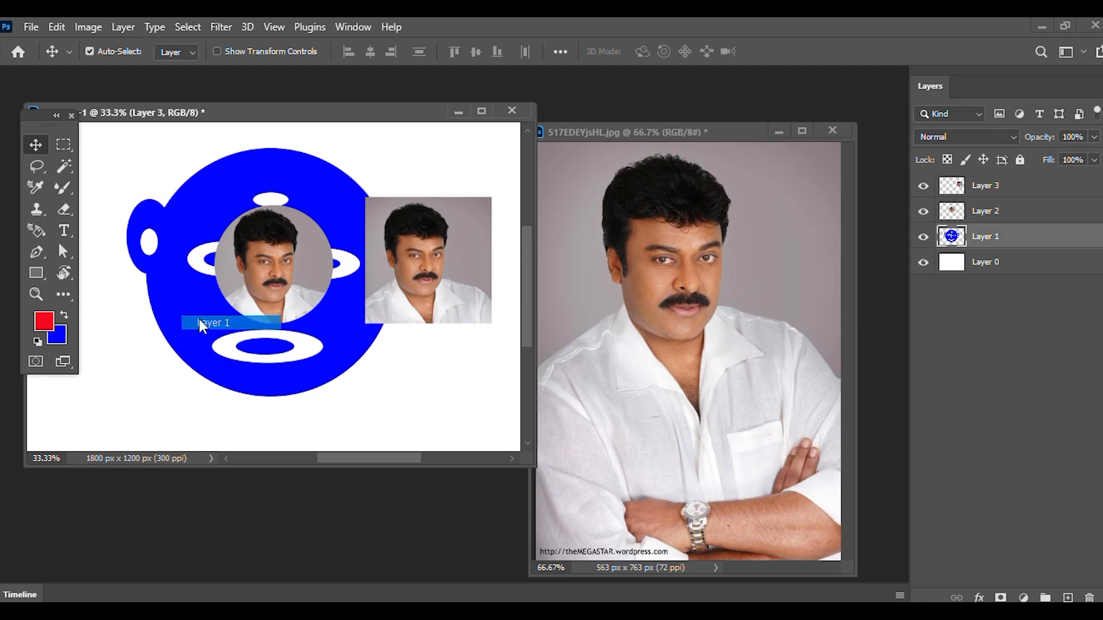
pyautogui.moveTo(202, 323); pyautogui.dragTo(160, 313)
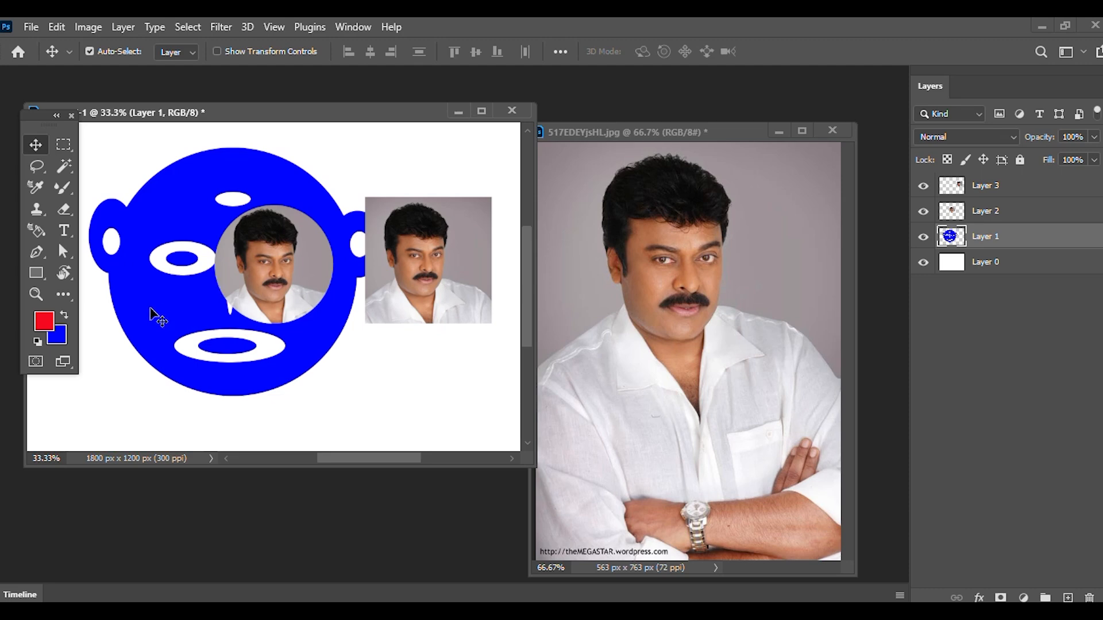
# - Copy the square photo selection into Untitled-1 again over the lower face, and move the circular portrait to the face's left side
pyautogui.click(615, 308)
pyautogui.moveTo(670, 248); pyautogui.dragTo(190, 271)
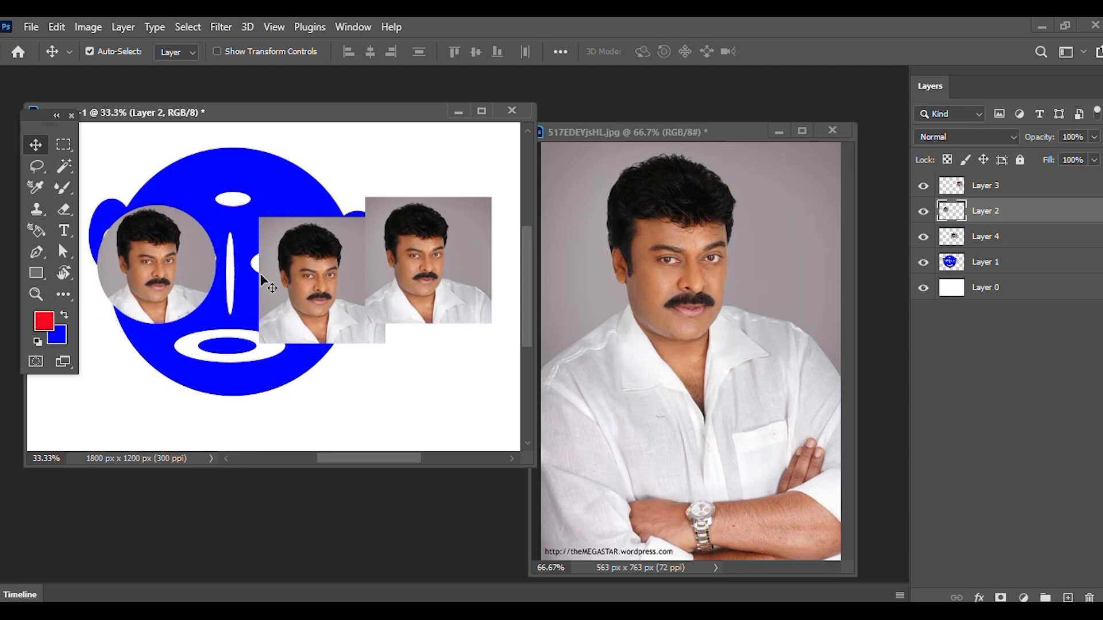
pyautogui.moveTo(262, 277); pyautogui.dragTo(213, 328)
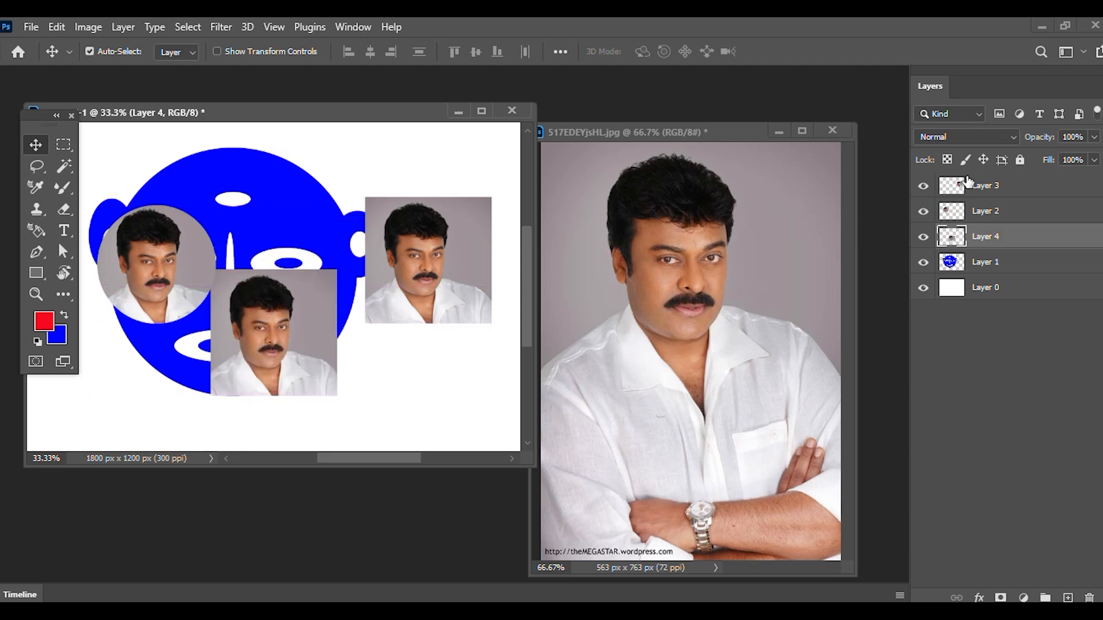
# - Arrange the two square portraits one above the other on the right side of the Untitled-1 canvas
pyautogui.rightClick(428, 274)
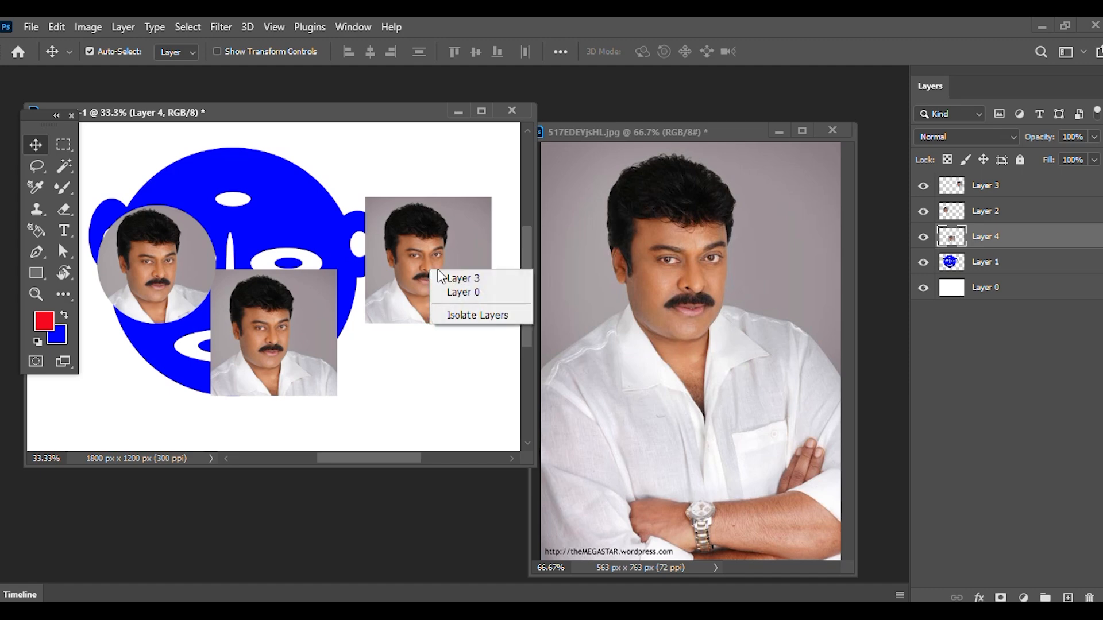
pyautogui.click(457, 278)
pyautogui.moveTo(457, 279); pyautogui.dragTo(429, 232)
pyautogui.moveTo(265, 321); pyautogui.dragTo(425, 332)
pyautogui.moveTo(421, 257); pyautogui.dragTo(428, 225)
# - Move the circular portrait to the canvas's lower-left corner and shift the Untitled-1 window clear of the tools
pyautogui.click(154, 271)
pyautogui.moveTo(154, 271); pyautogui.dragTo(146, 368)
pyautogui.moveTo(310, 113); pyautogui.dragTo(387, 98)
pyautogui.moveTo(203, 348); pyautogui.dragTo(149, 364)
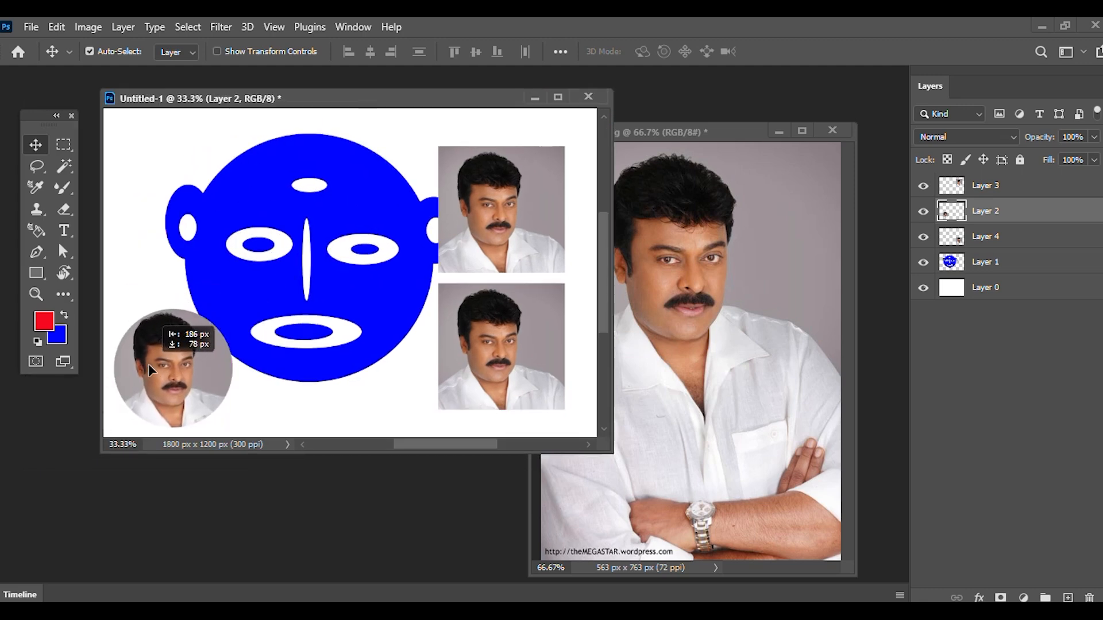
pyautogui.click(64, 147)
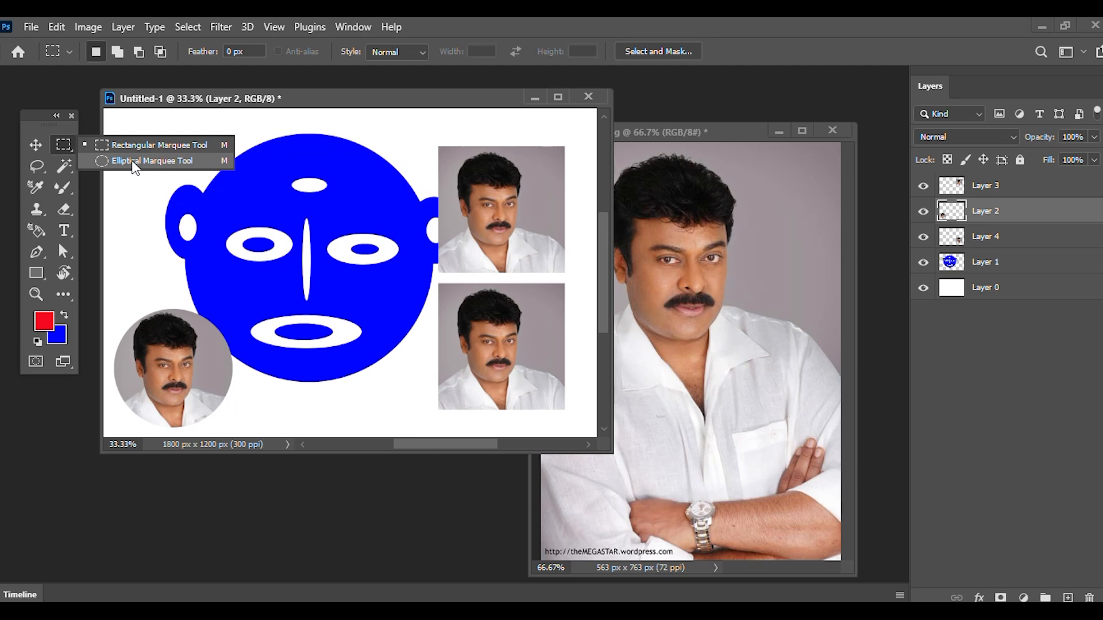
pyautogui.click(63, 146)
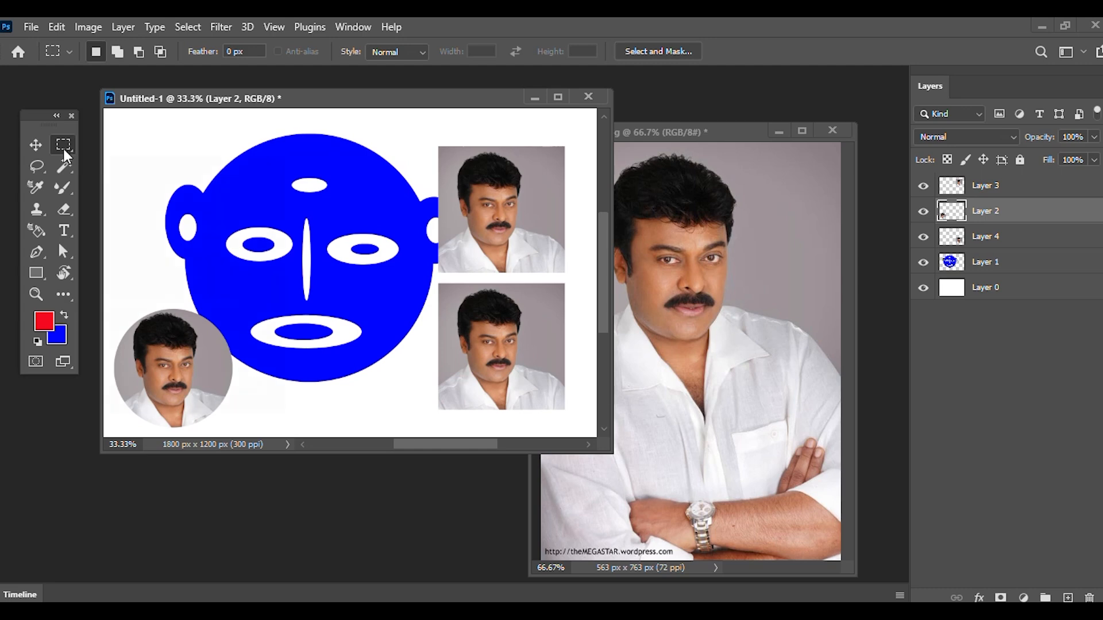